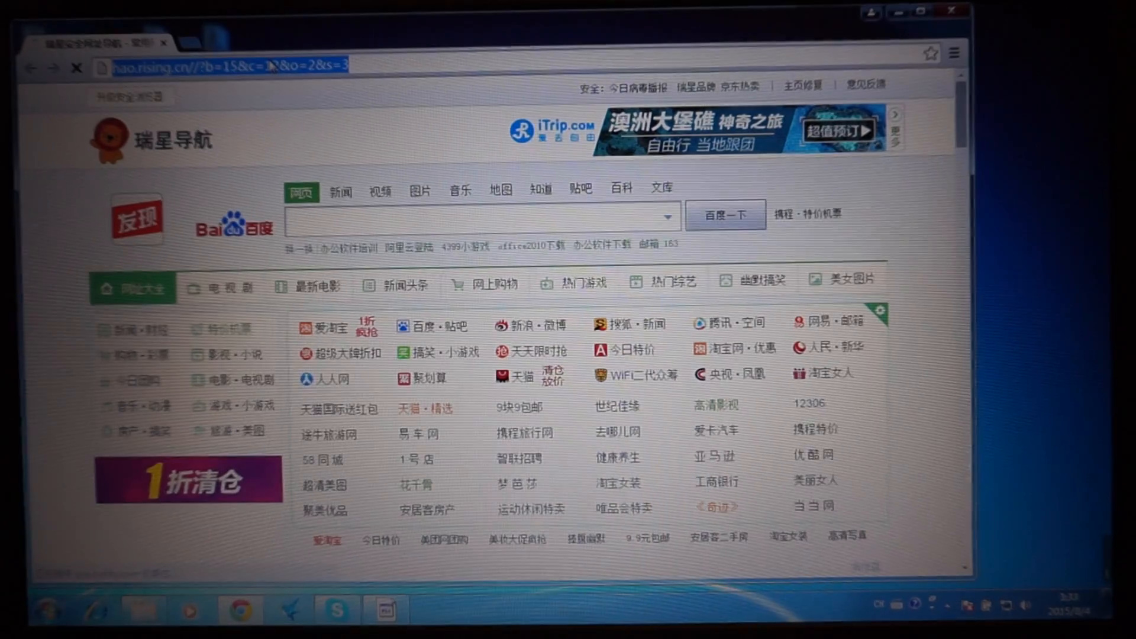
text(go)
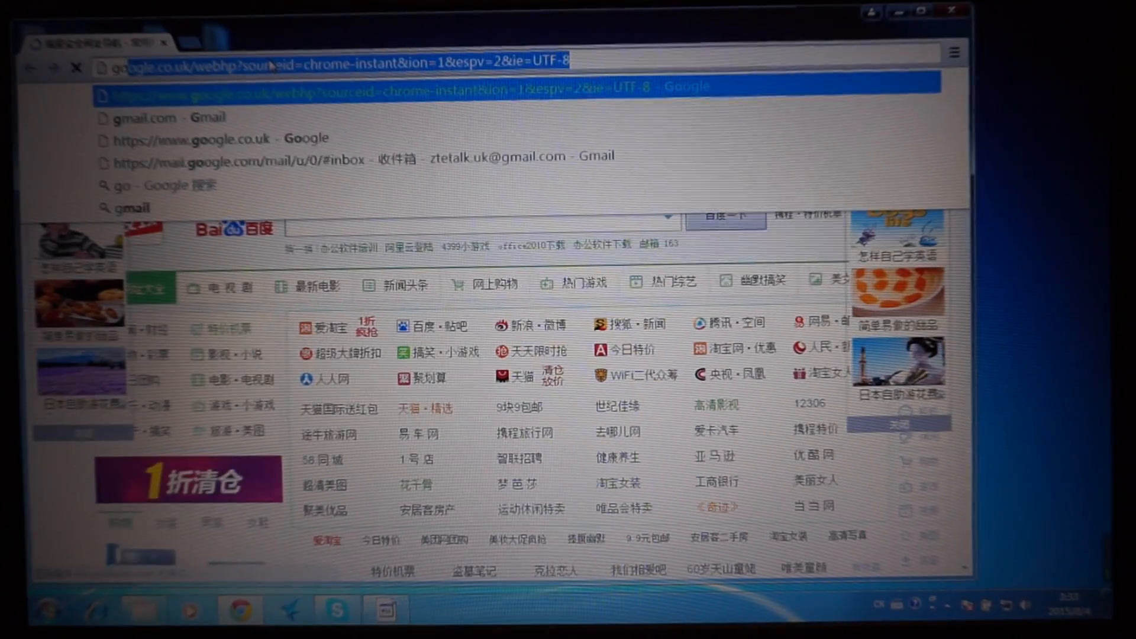
text(ogle.c)
Go to Google and run a search for "qq international"
key(Return)
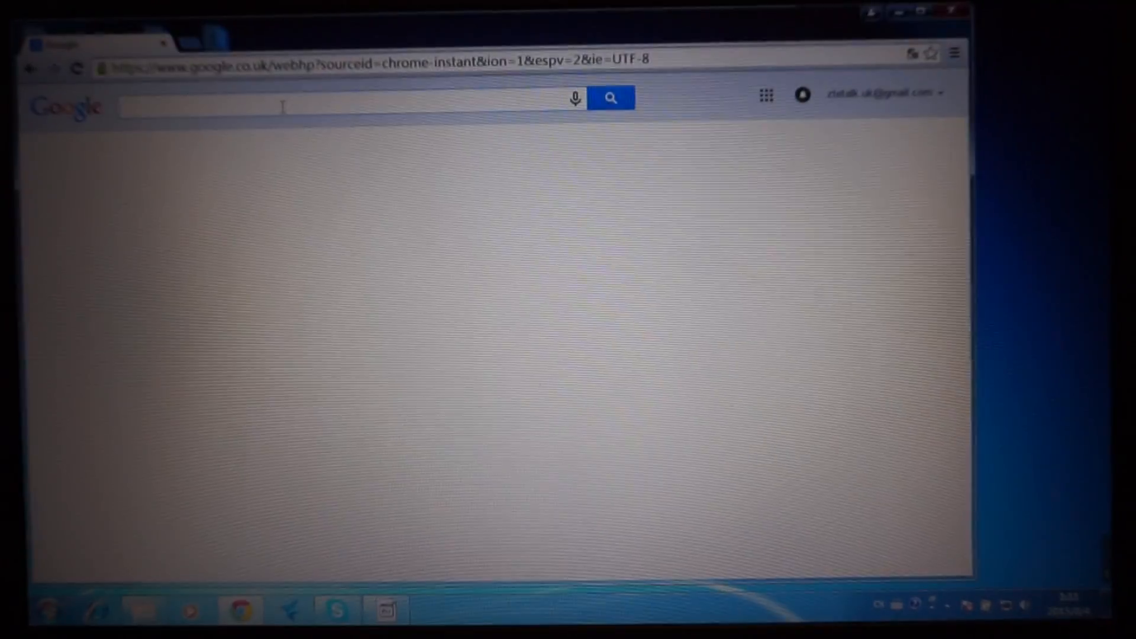
text(qq i)
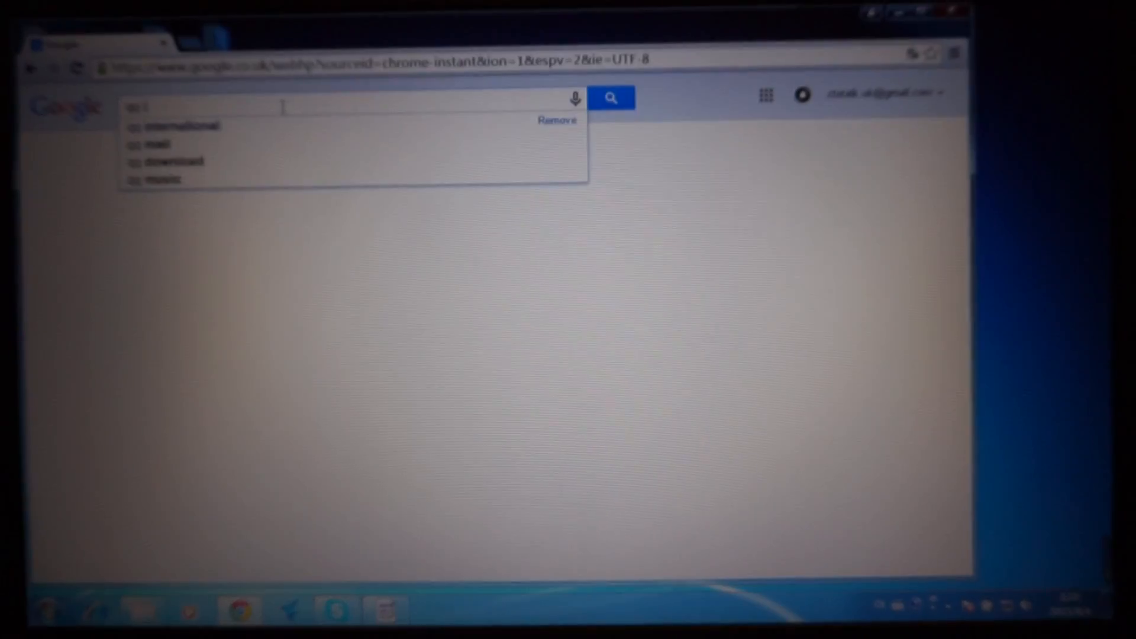
text(nternational)
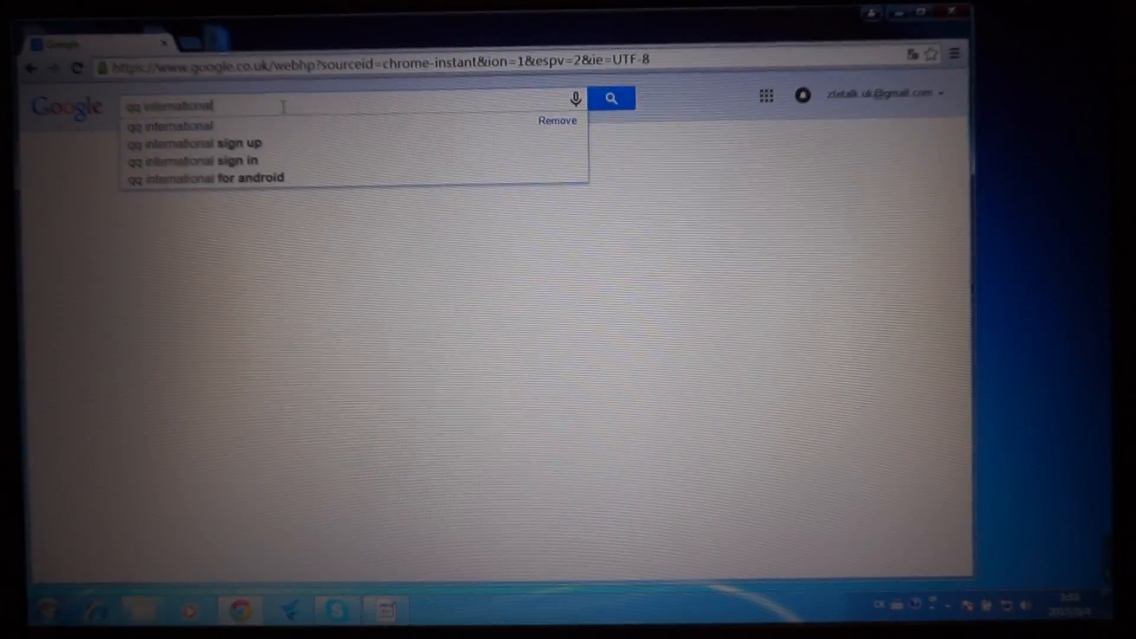
key(Return)
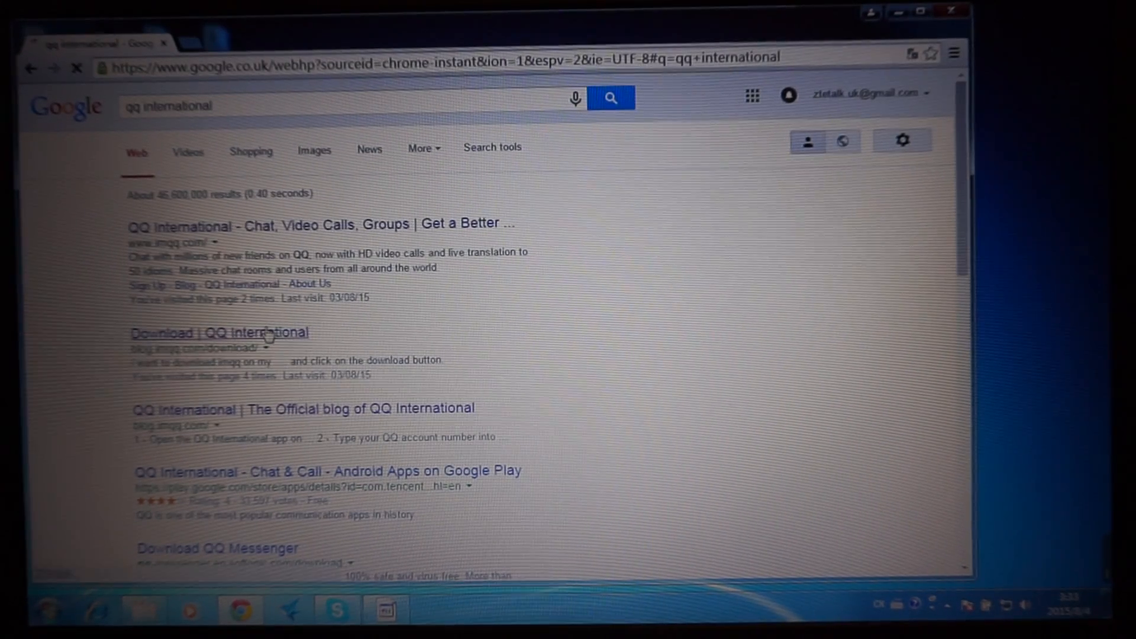
Open the Download | QQ International result and show the Windows, Mac, iPhone and Android downloads
click(269, 335)
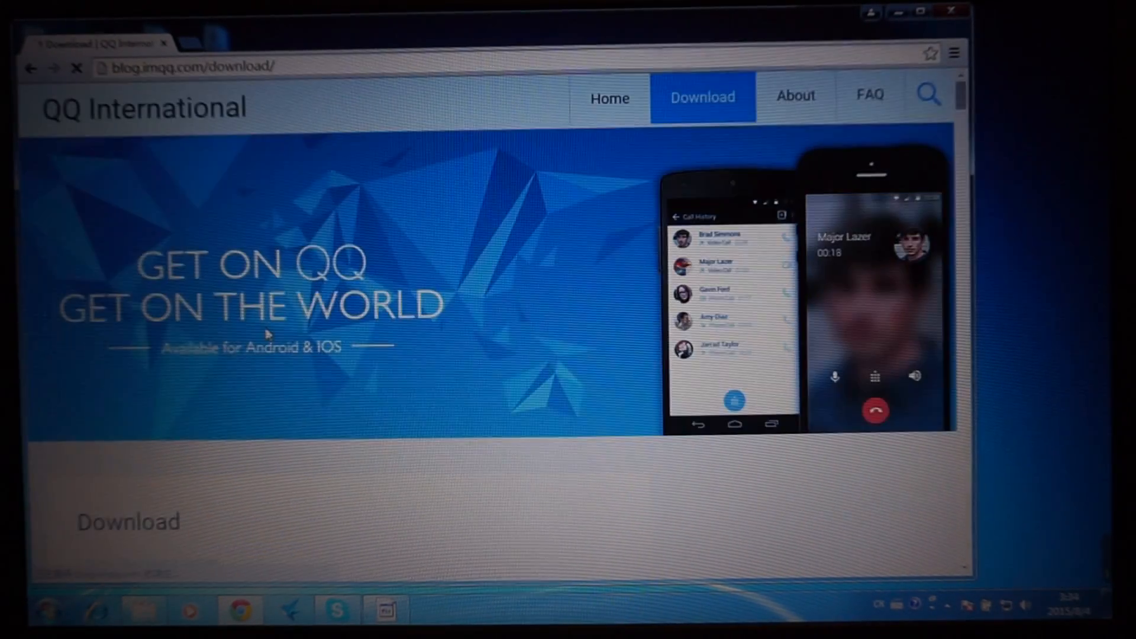
scroll(431, 266, down, 3)
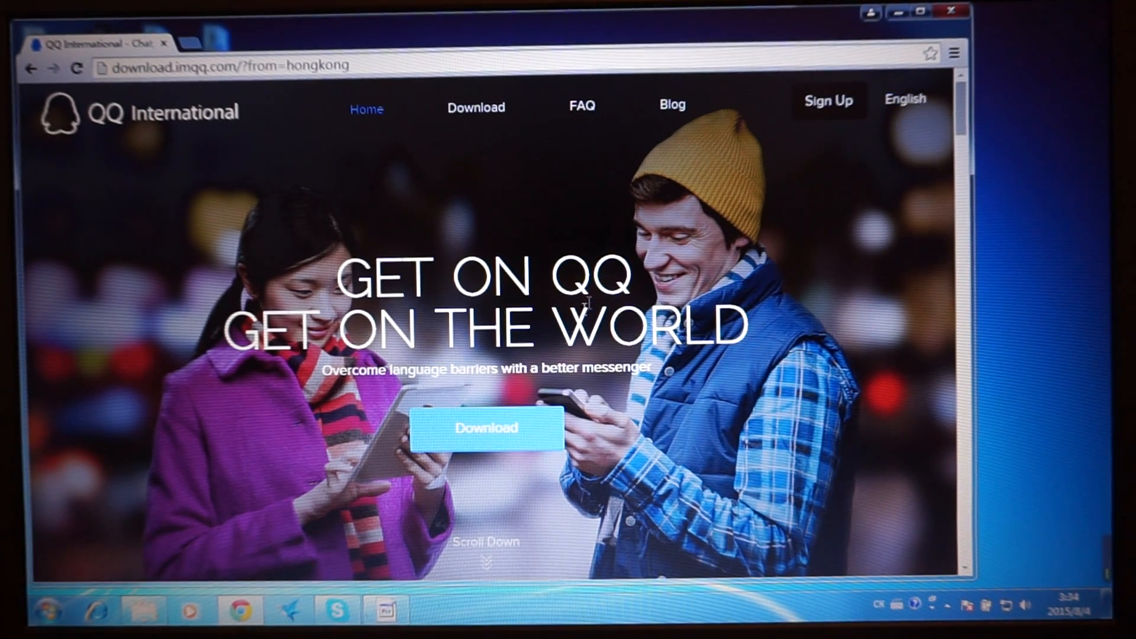
click(508, 445)
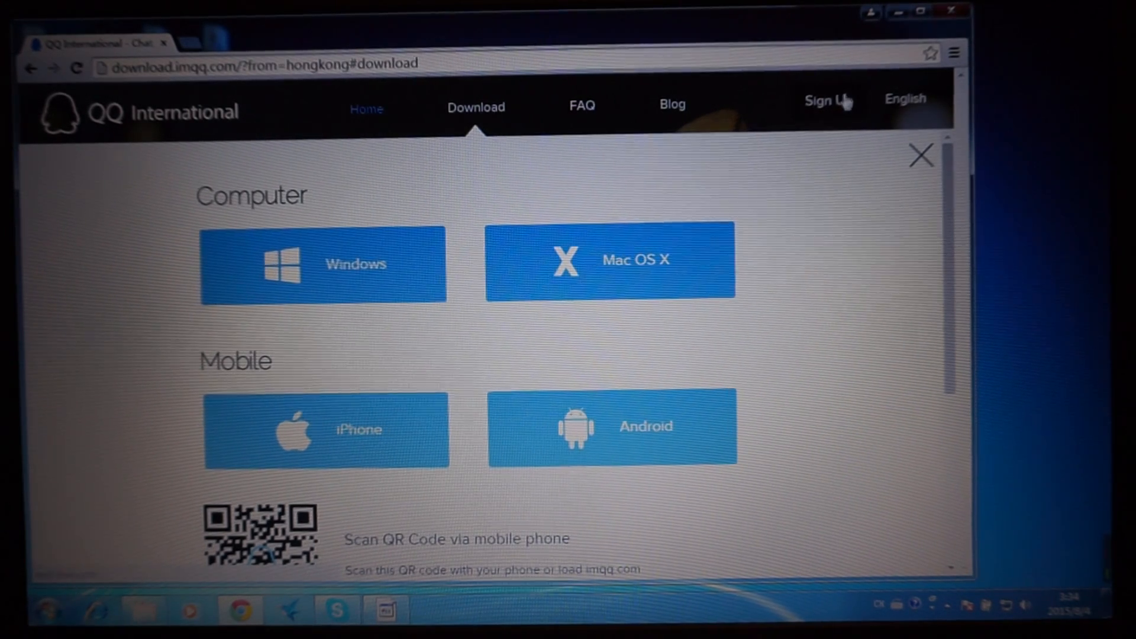
Open the Sign Up registration form, then close Chrome to leave the desktop showing
click(825, 104)
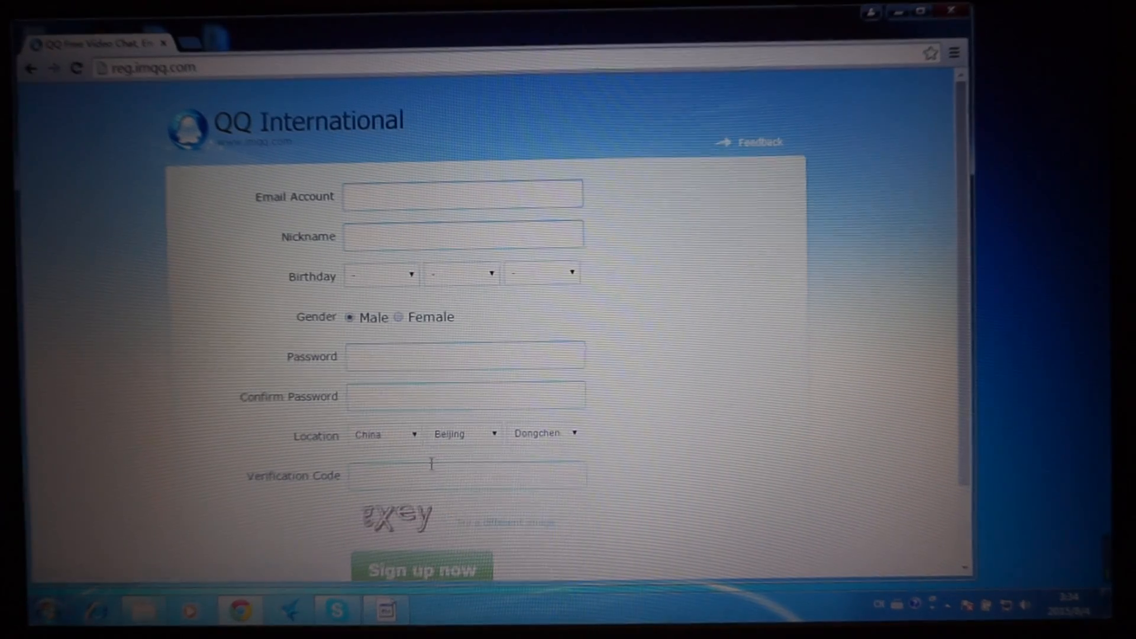
scroll(426, 431, down, 1)
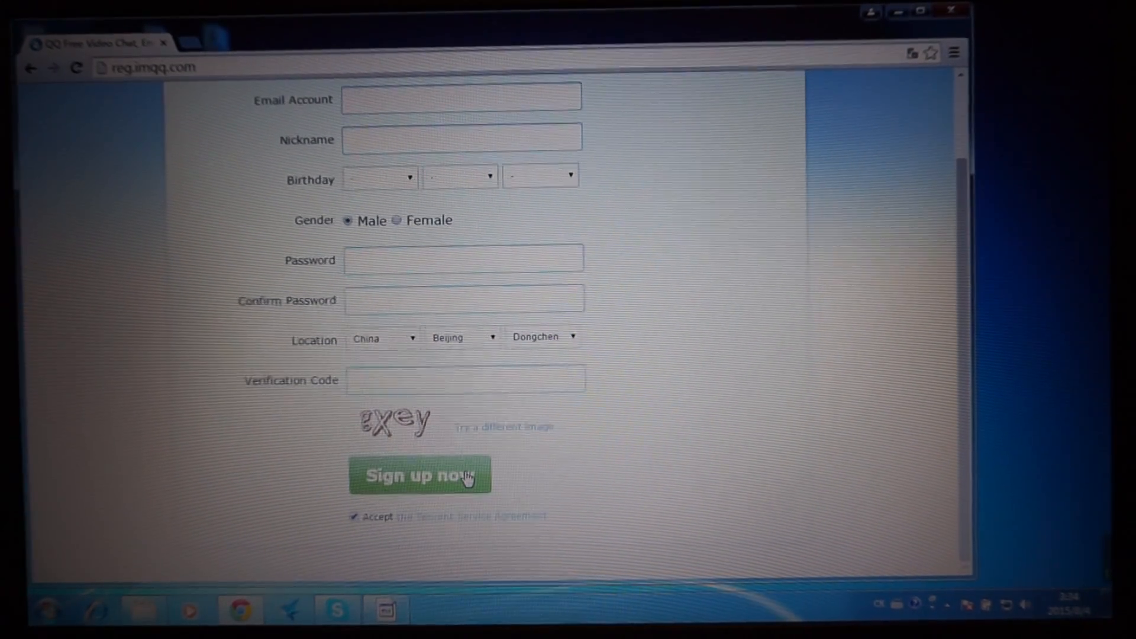
scroll(475, 478, up, 3)
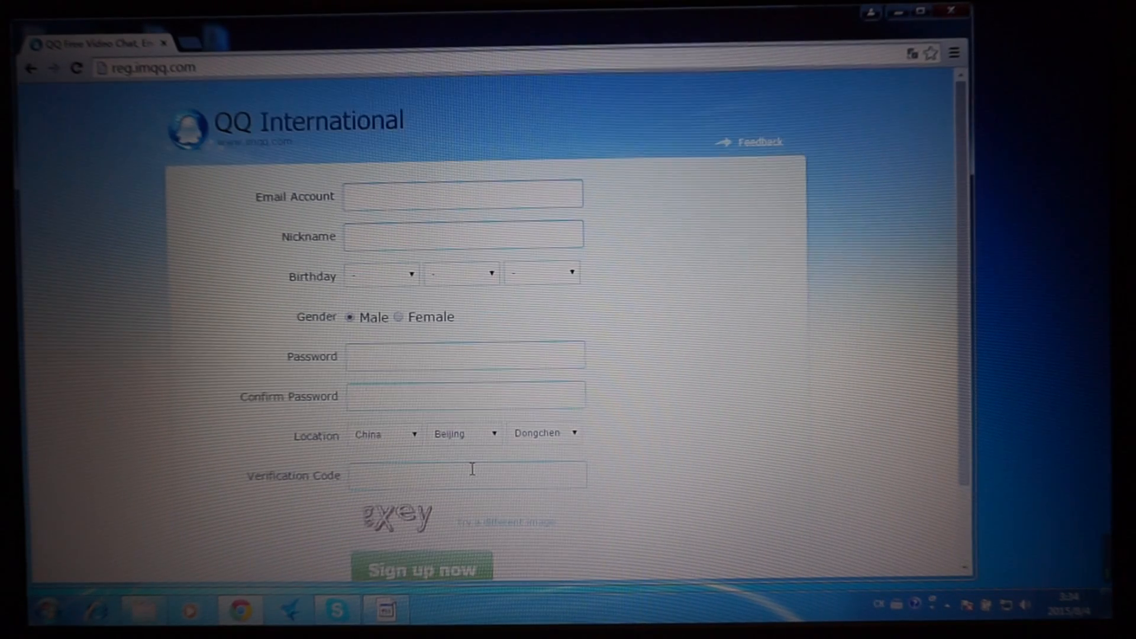
scroll(472, 469, down, 3)
scroll(472, 469, up, 3)
click(961, 13)
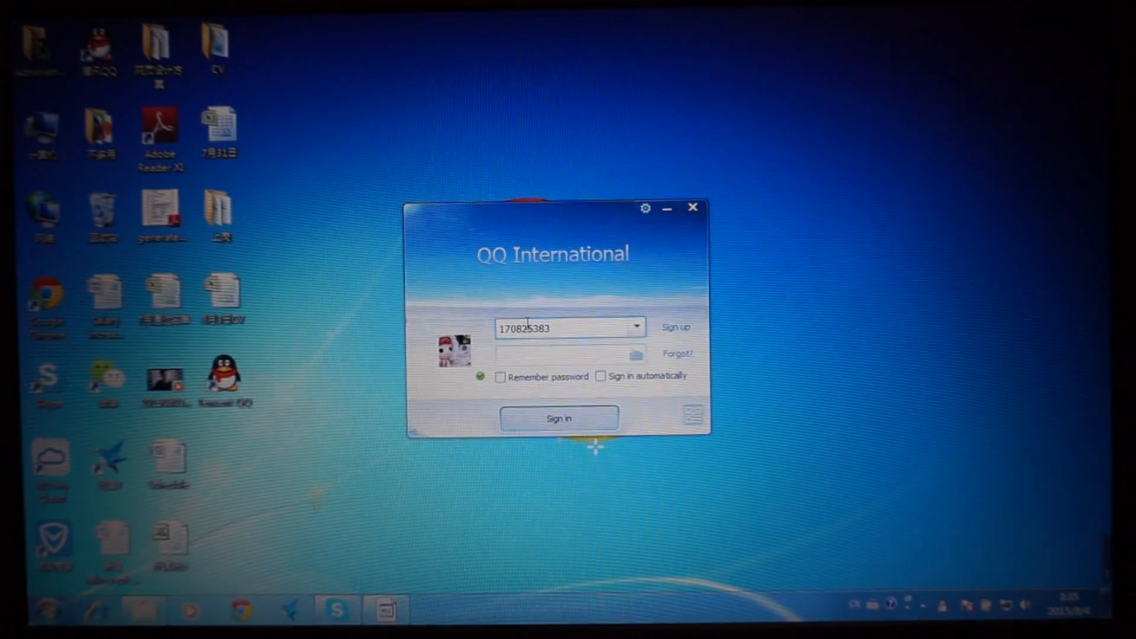
Enter the account password in the QQ International login dialog and attempt to sign in
click(550, 329)
click(545, 356)
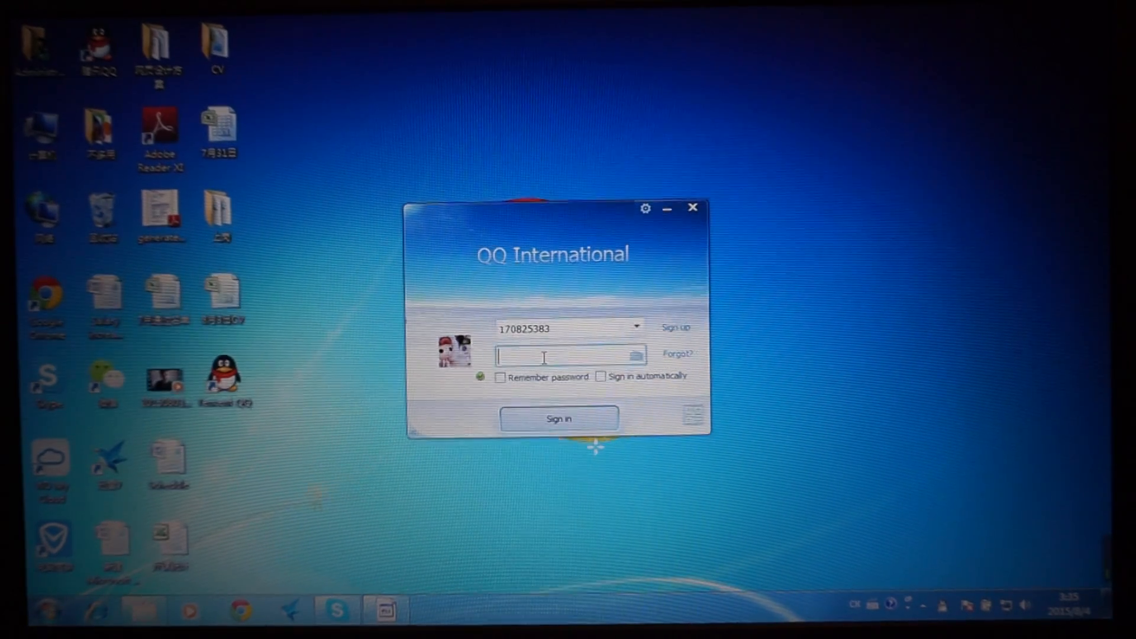
key(Caps_Lock)
text(*******)
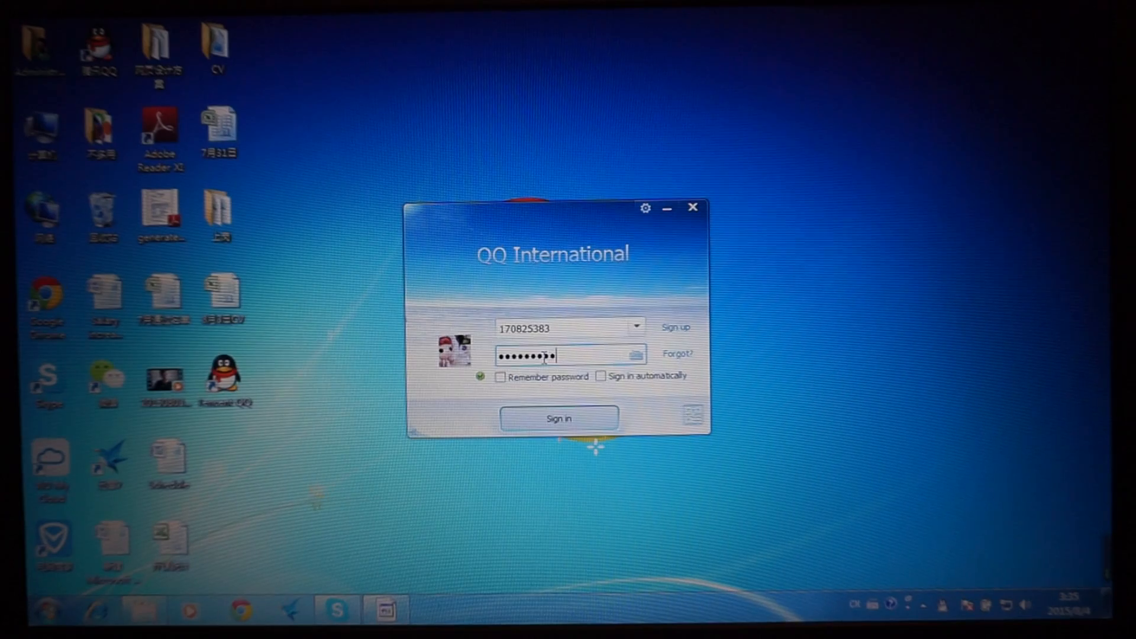
text(**)
key(Return)
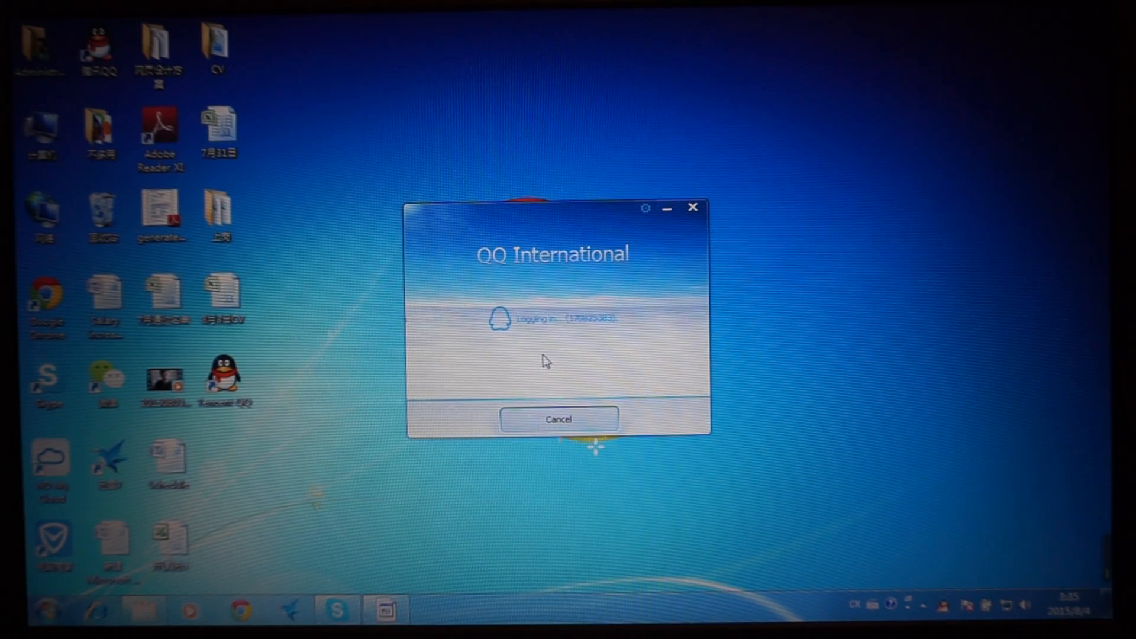
Retype the password after the error and sign in to reach the contact list
click(542, 353)
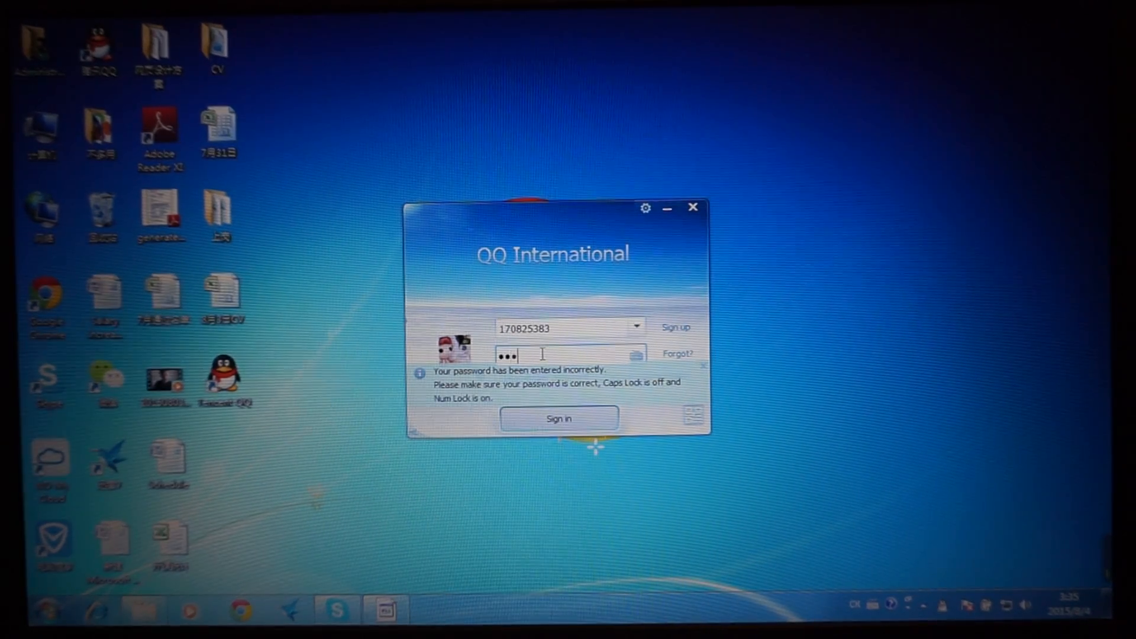
text(aa)
text(aa)
key(Return)
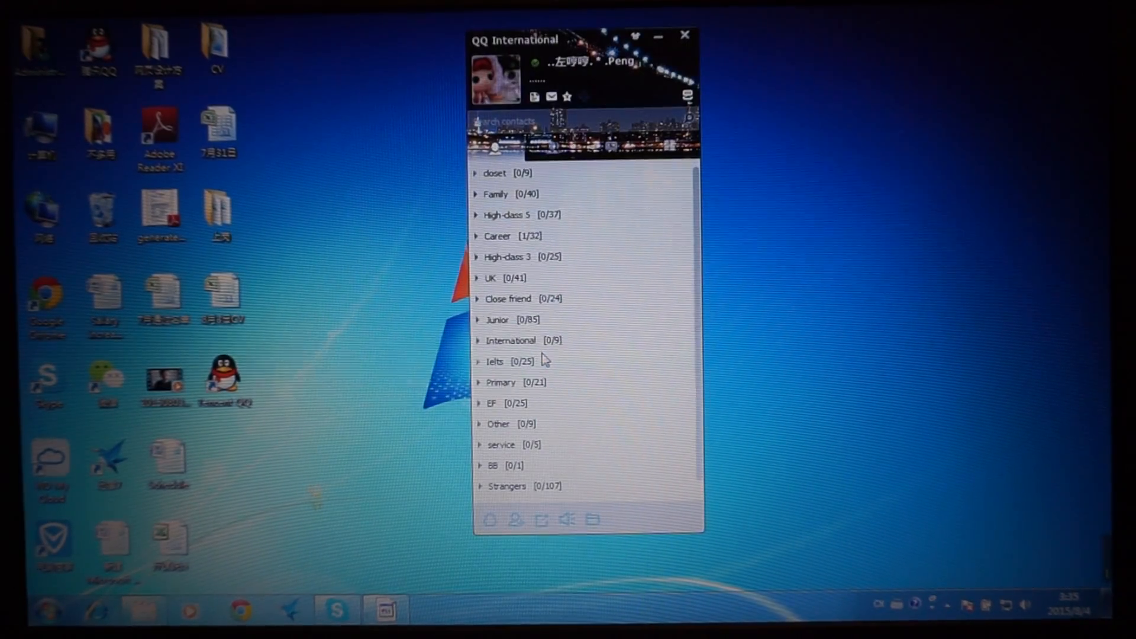
drag(588, 46, 586, 81)
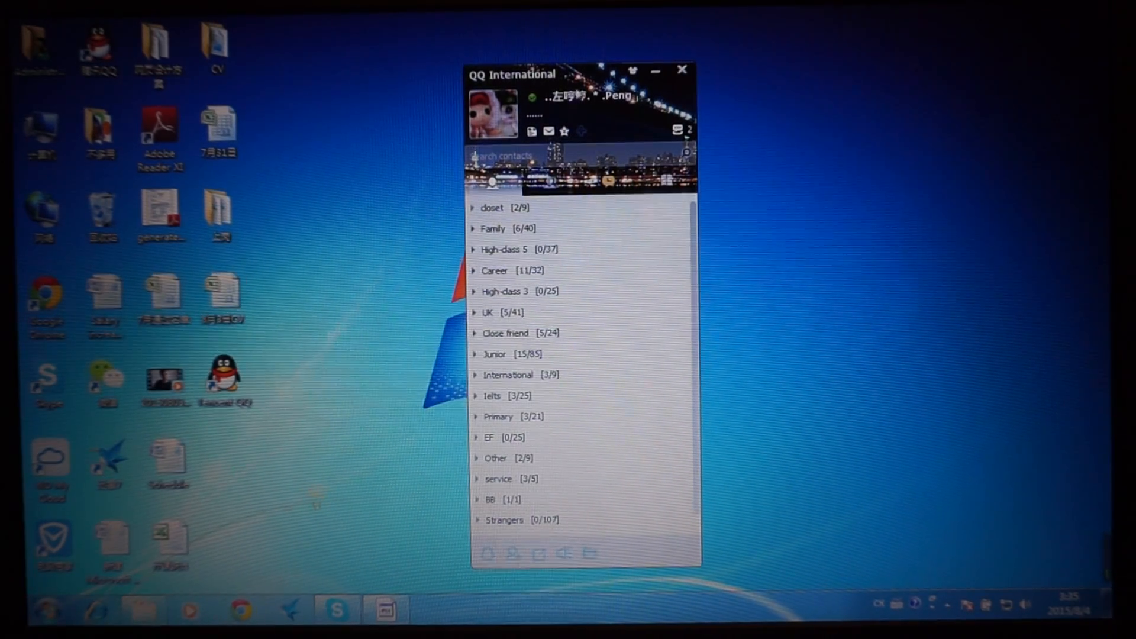
mouse_move(580, 76)
mouse_down()
mouse_move(565, 55)
mouse_move(617, 79)
mouse_move(587, 55)
mouse_move(617, 23)
mouse_up()
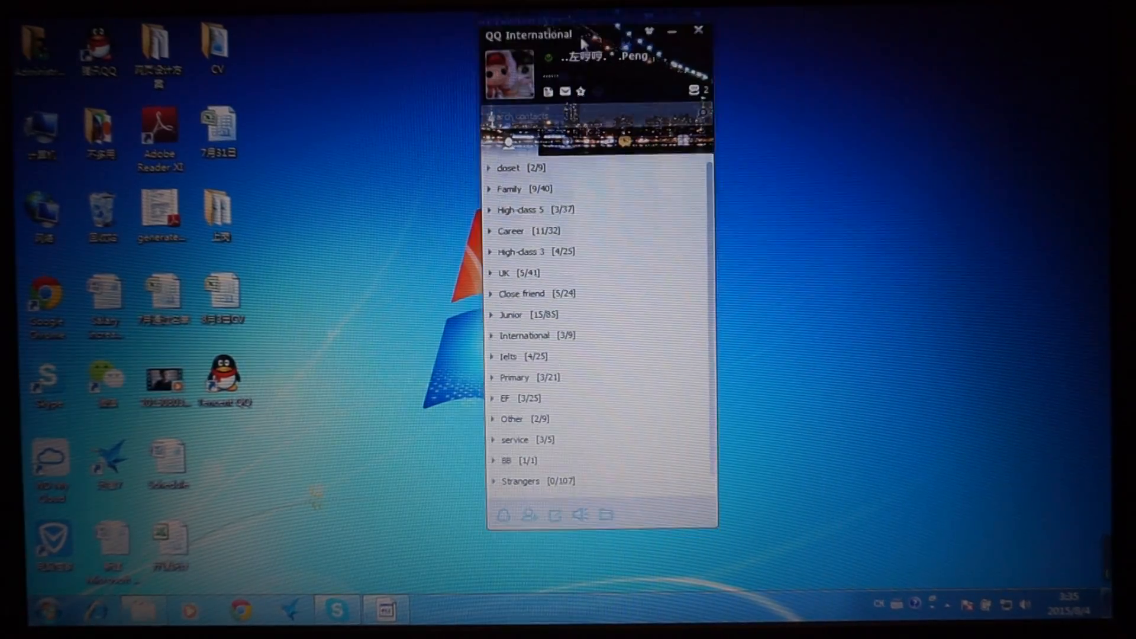
Bring up Find Friends and open the full Talk915 UK office profile
click(536, 518)
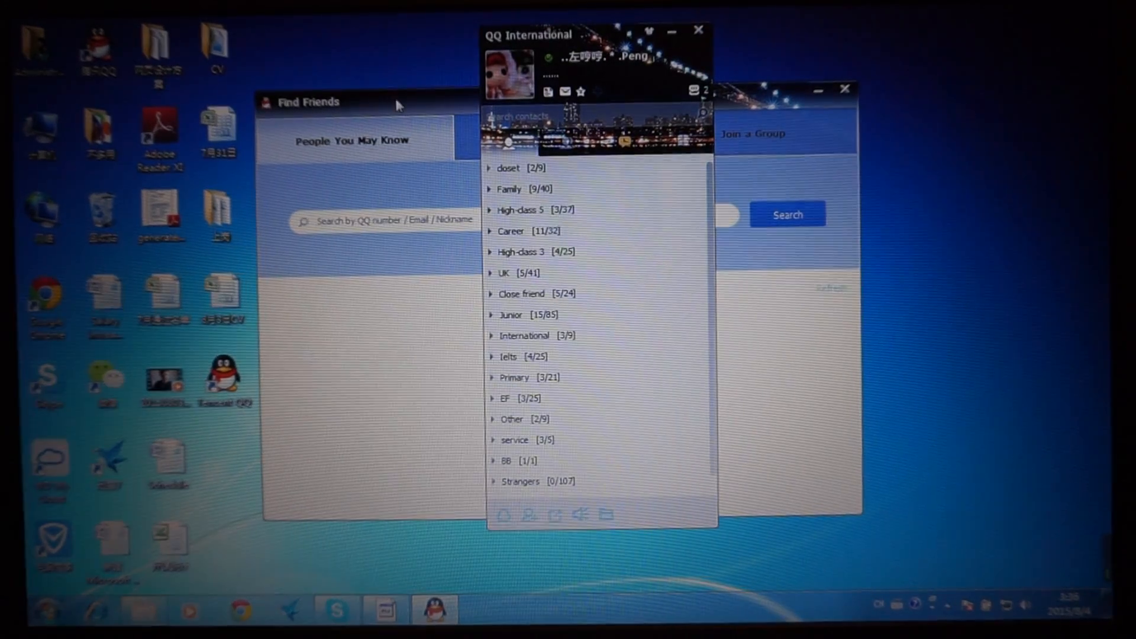
mouse_move(506, 100)
mouse_down()
mouse_move(247, 58)
mouse_move(888, 13)
mouse_up()
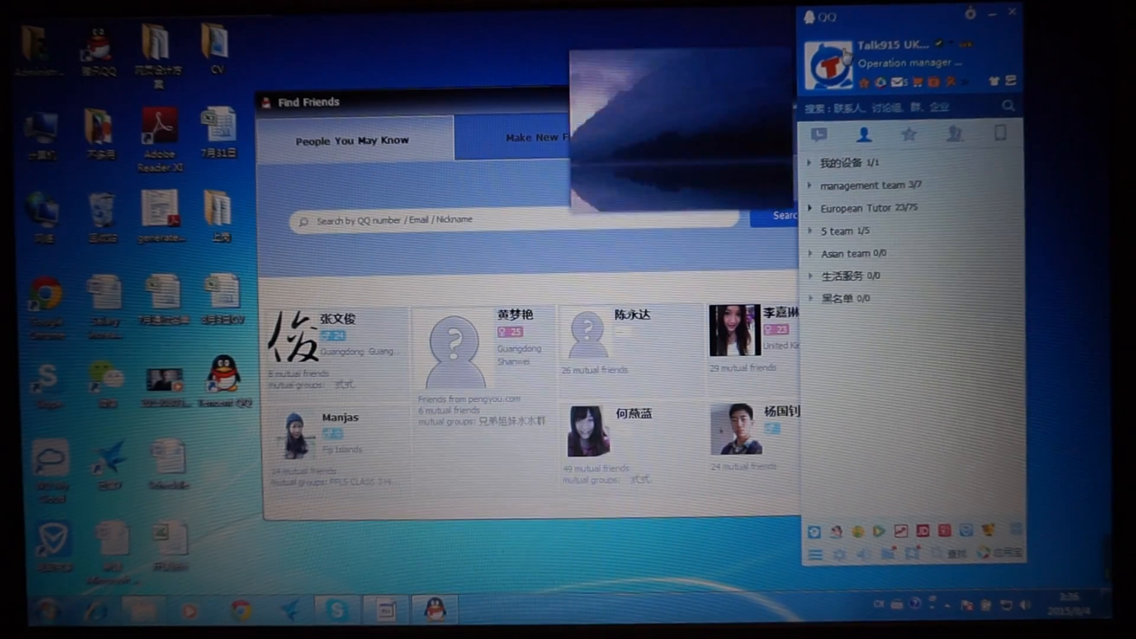
click(692, 62)
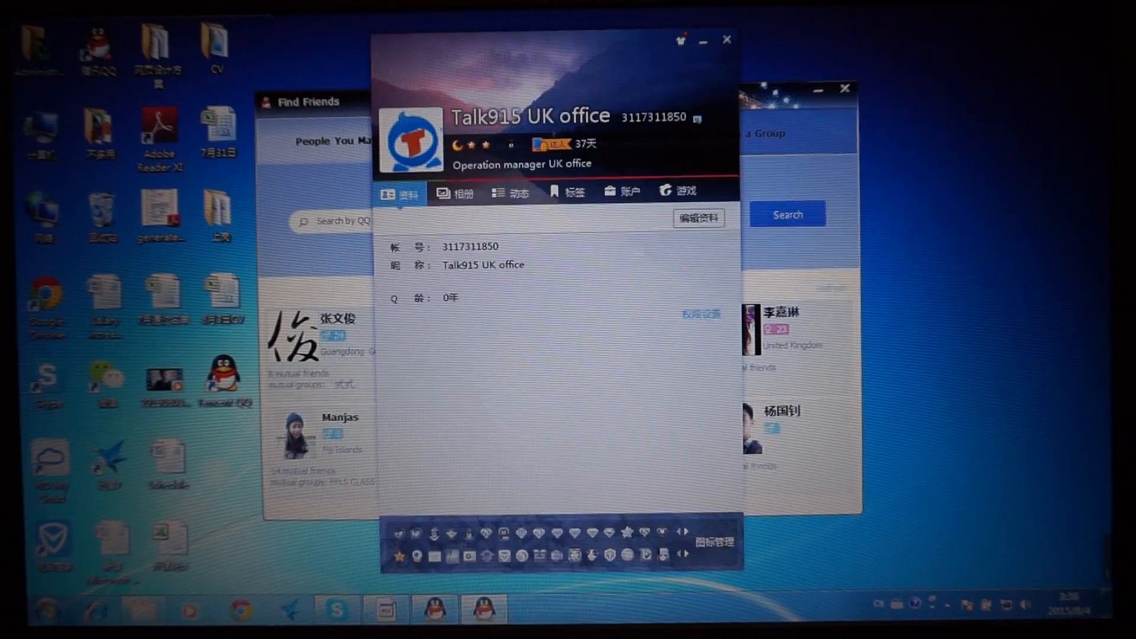
drag(622, 118, 685, 115)
right_click(665, 115)
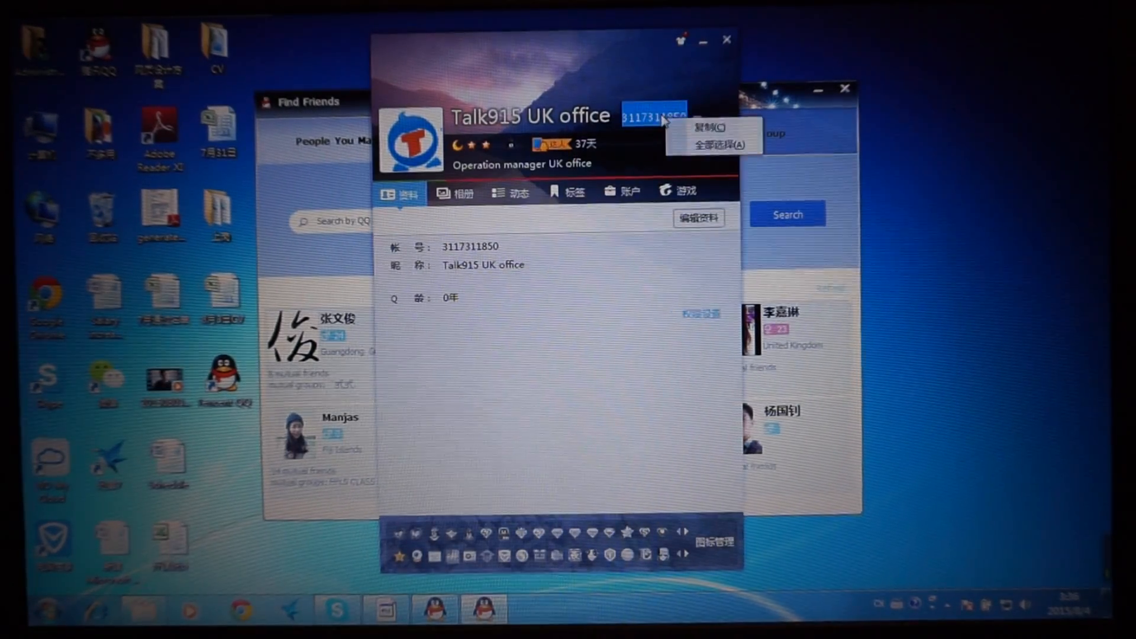
click(682, 130)
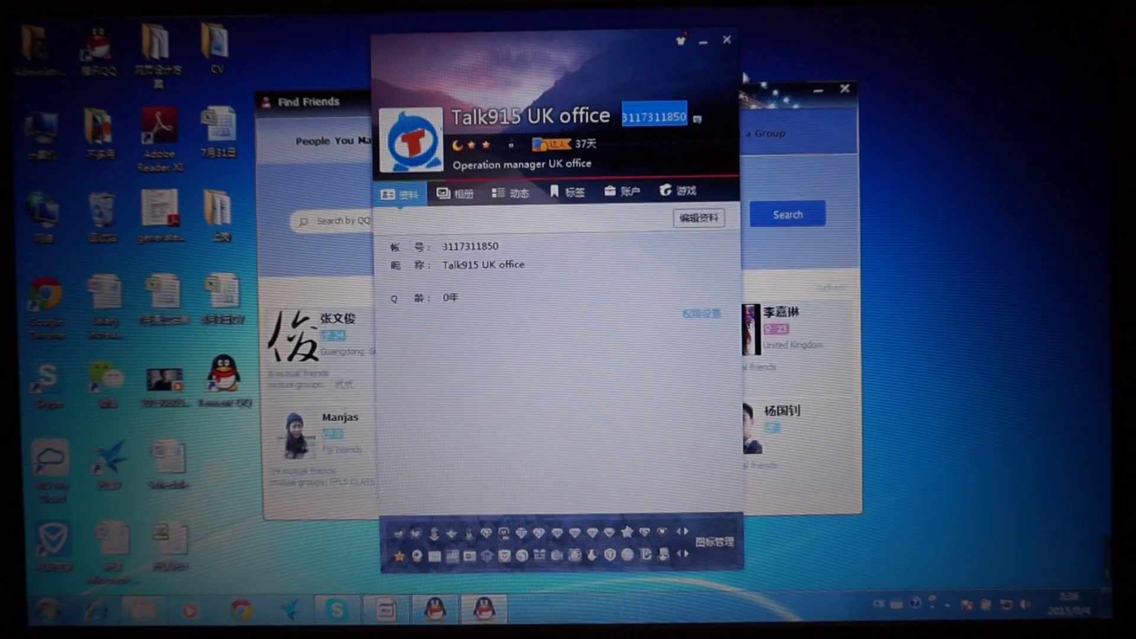
click(728, 41)
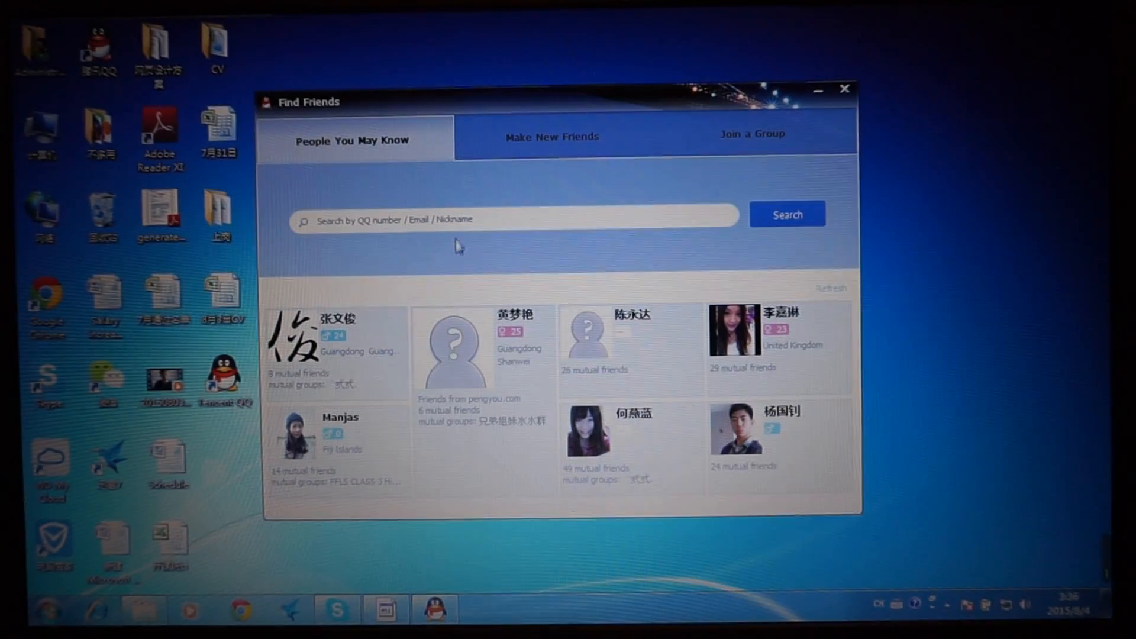
click(458, 219)
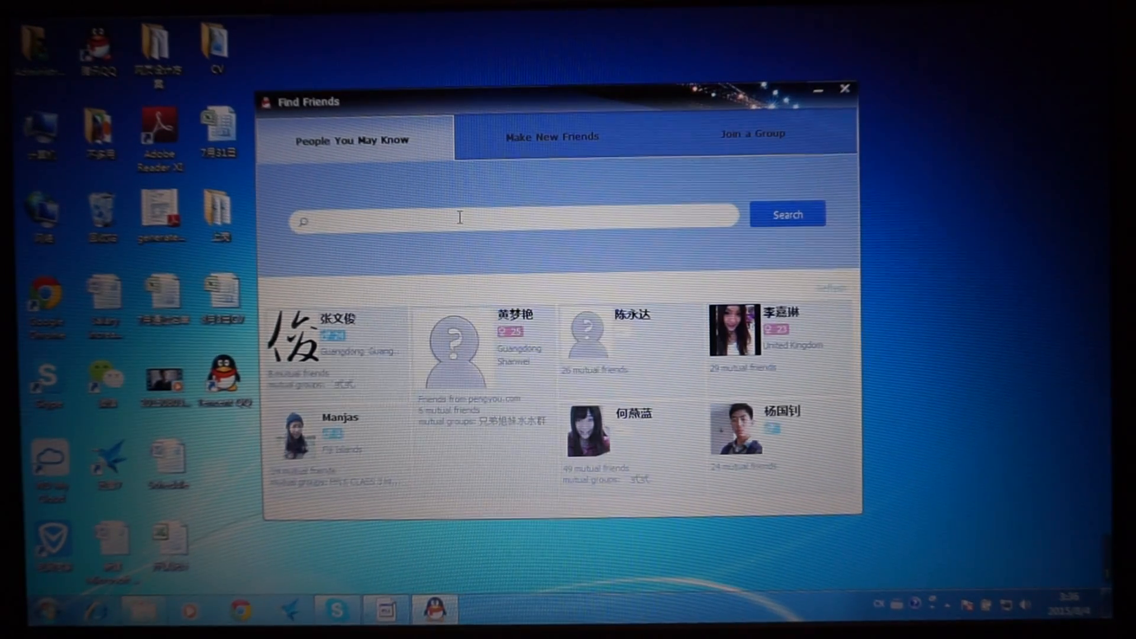
key(Return)
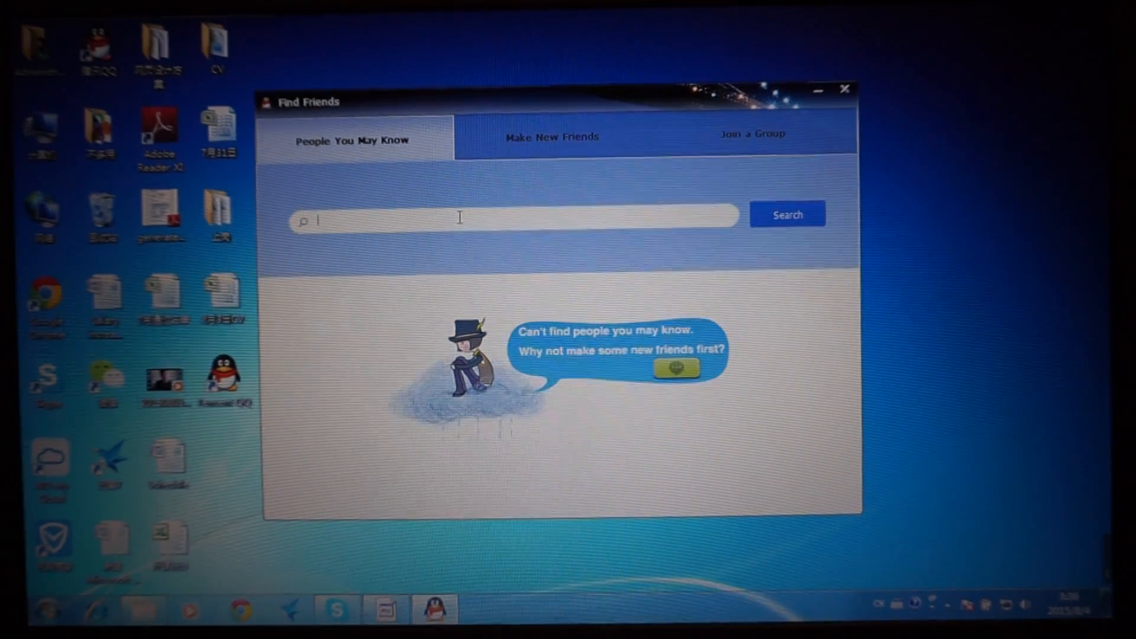
right_click(457, 219)
click(504, 289)
click(786, 219)
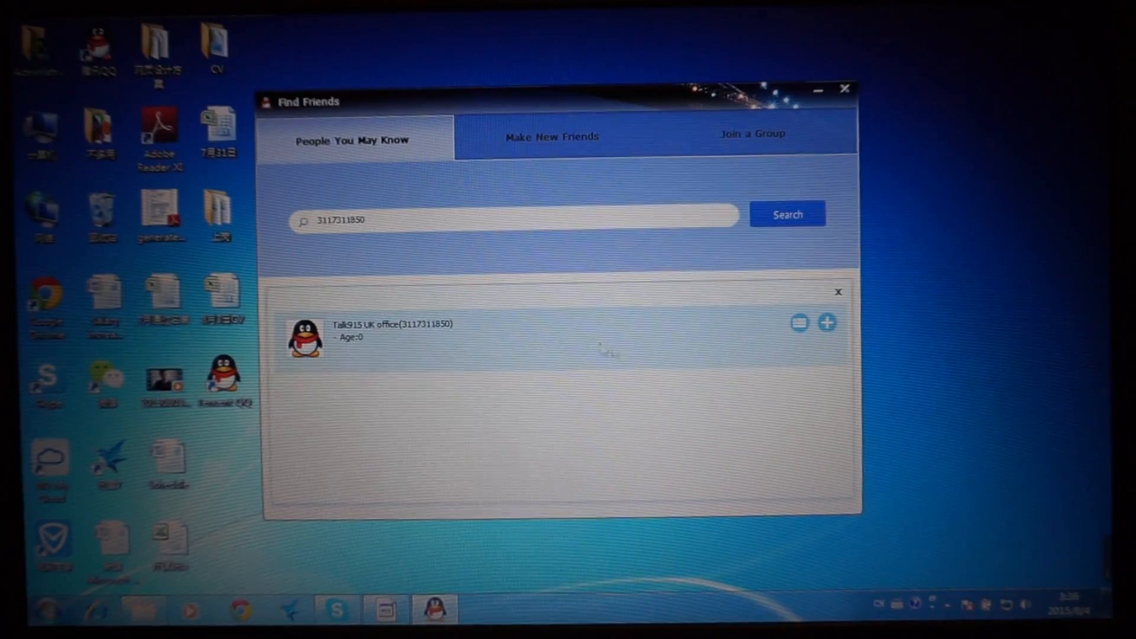
Add Talk915 UK office as a contact under the Career category and finish the request
click(827, 326)
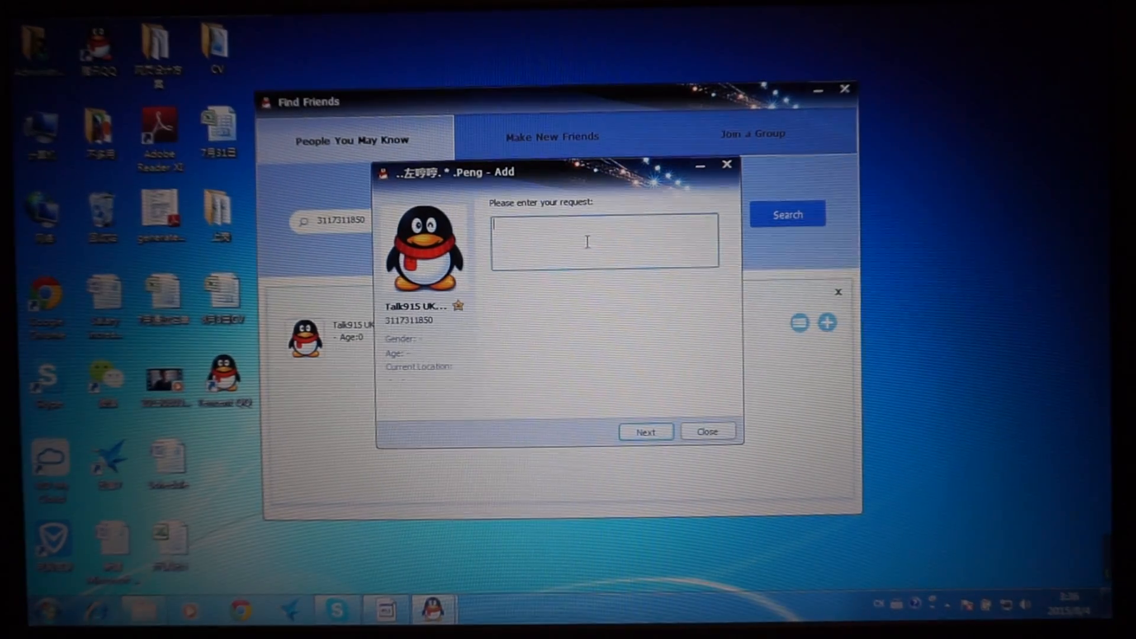
click(645, 433)
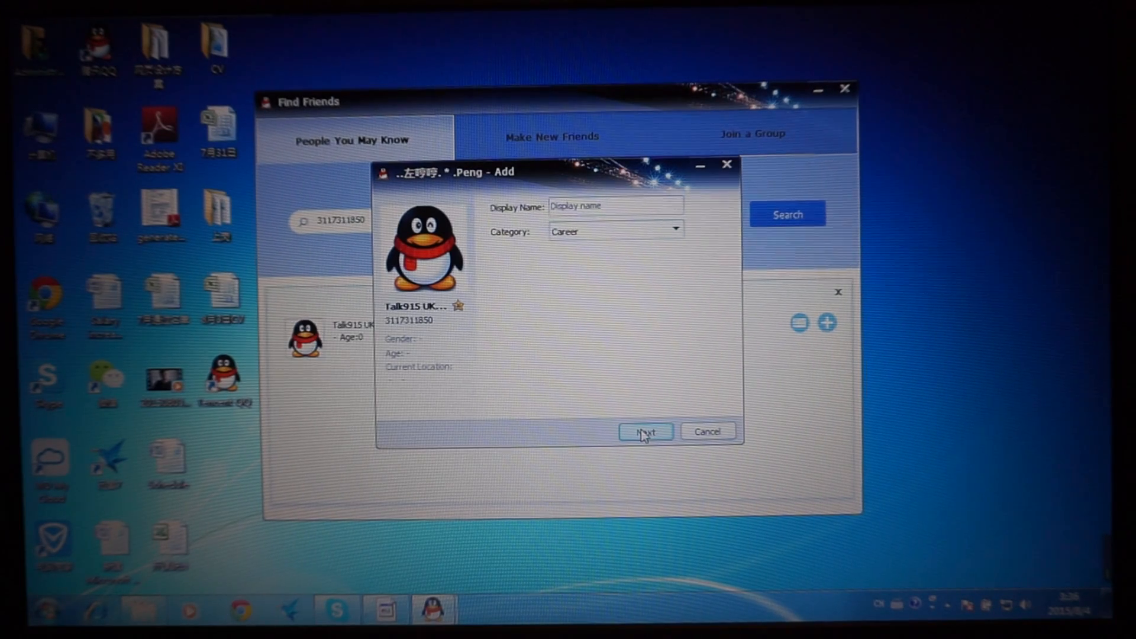
click(613, 233)
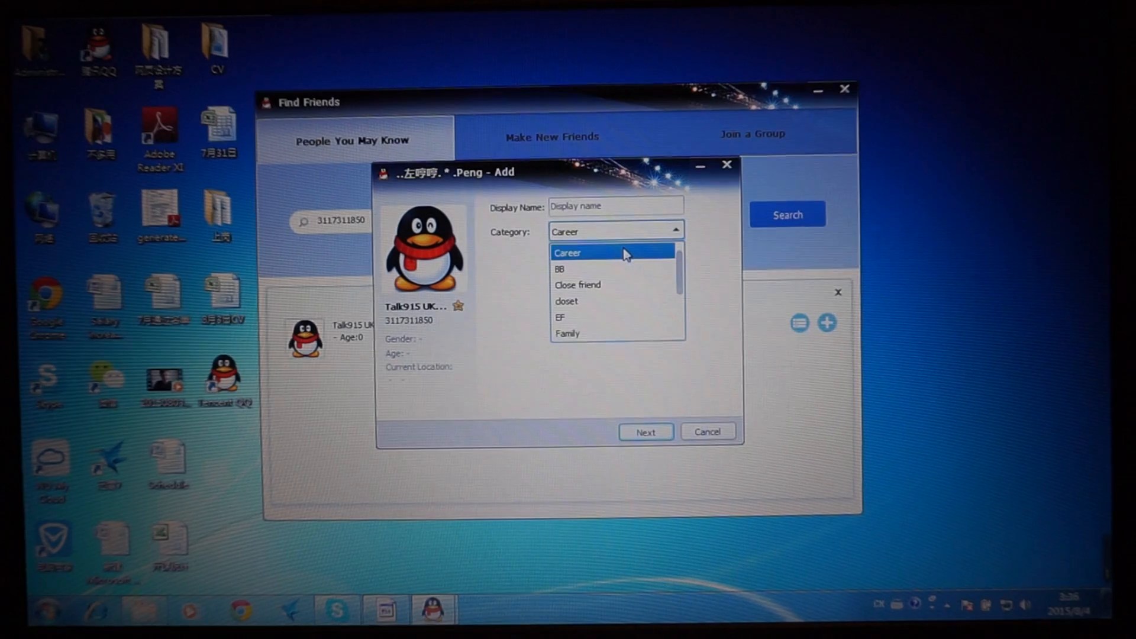
click(625, 254)
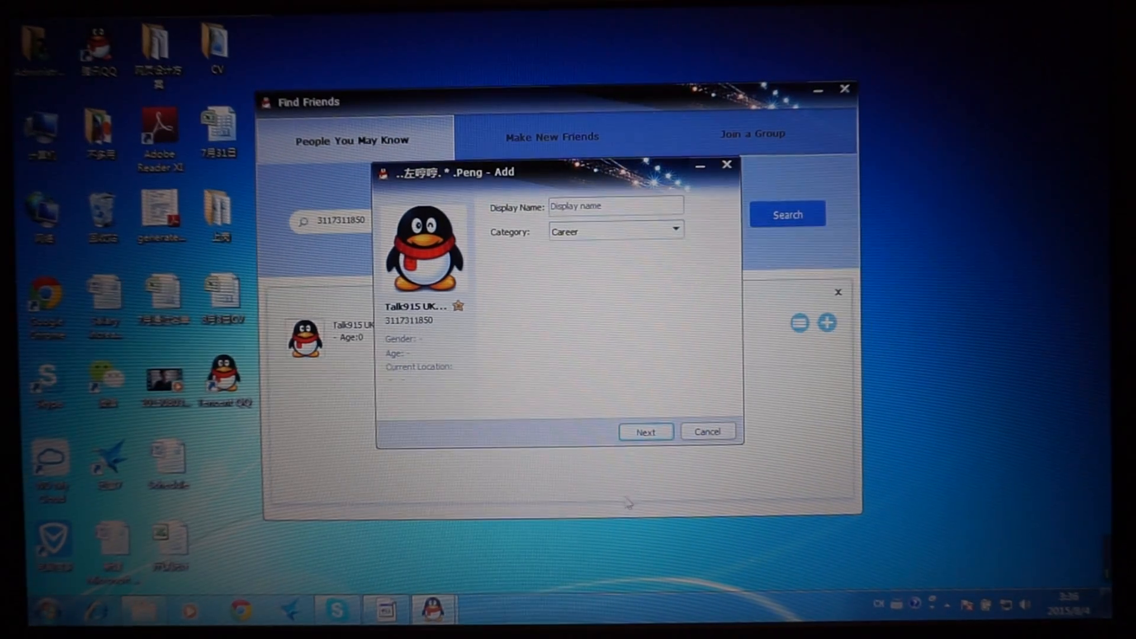
click(649, 431)
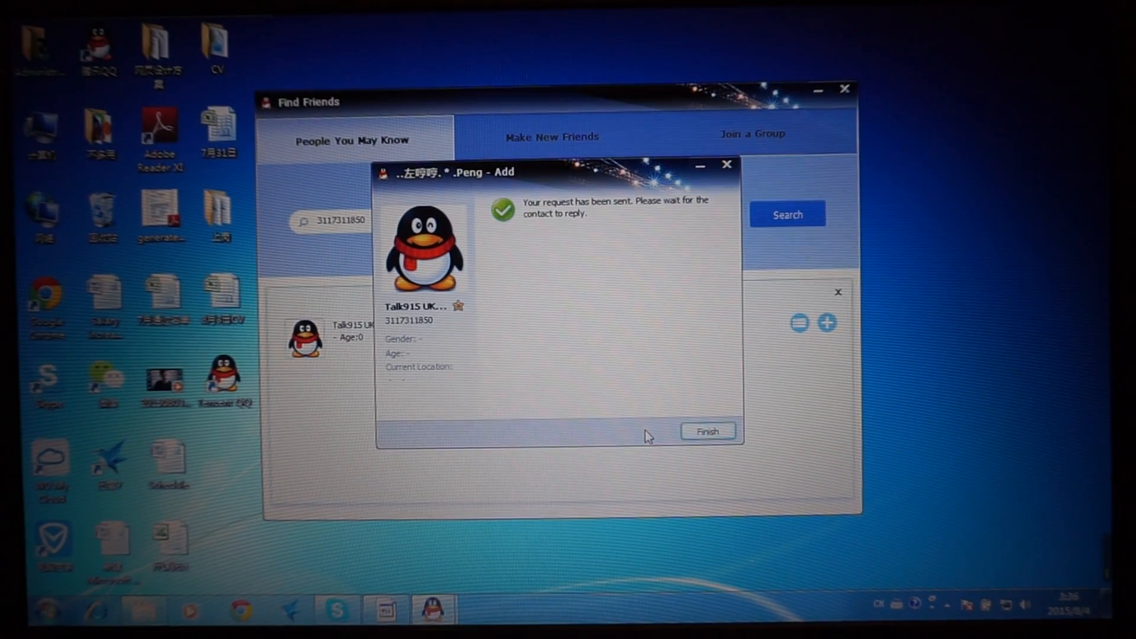
click(701, 431)
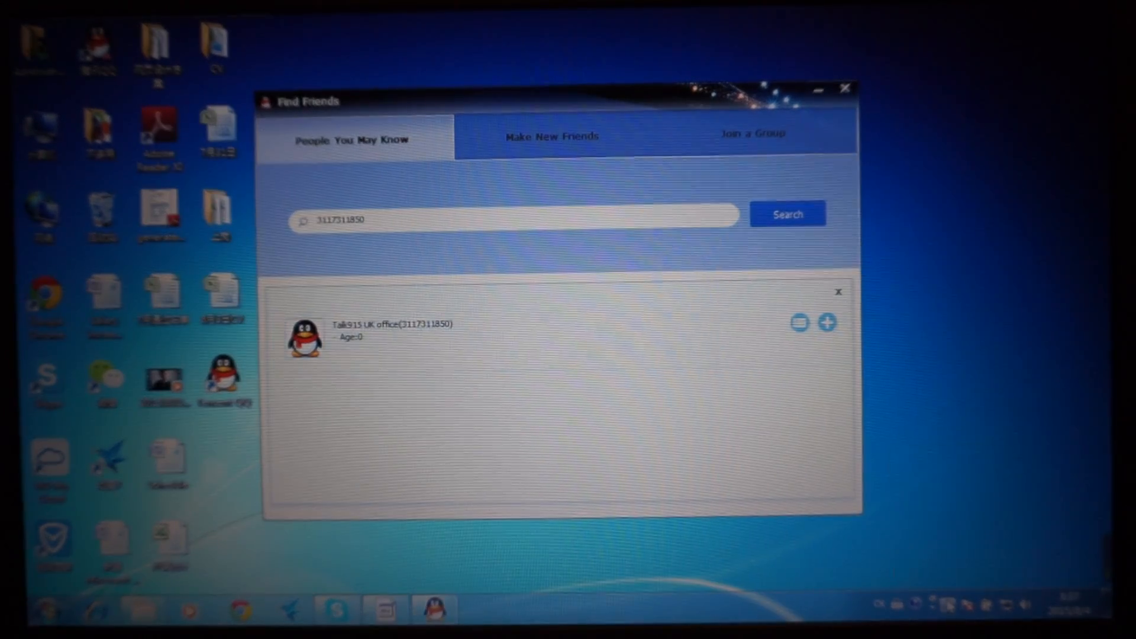
Open the pending friend verification from the QQ tray and choose 同意 to accept it
click(879, 603)
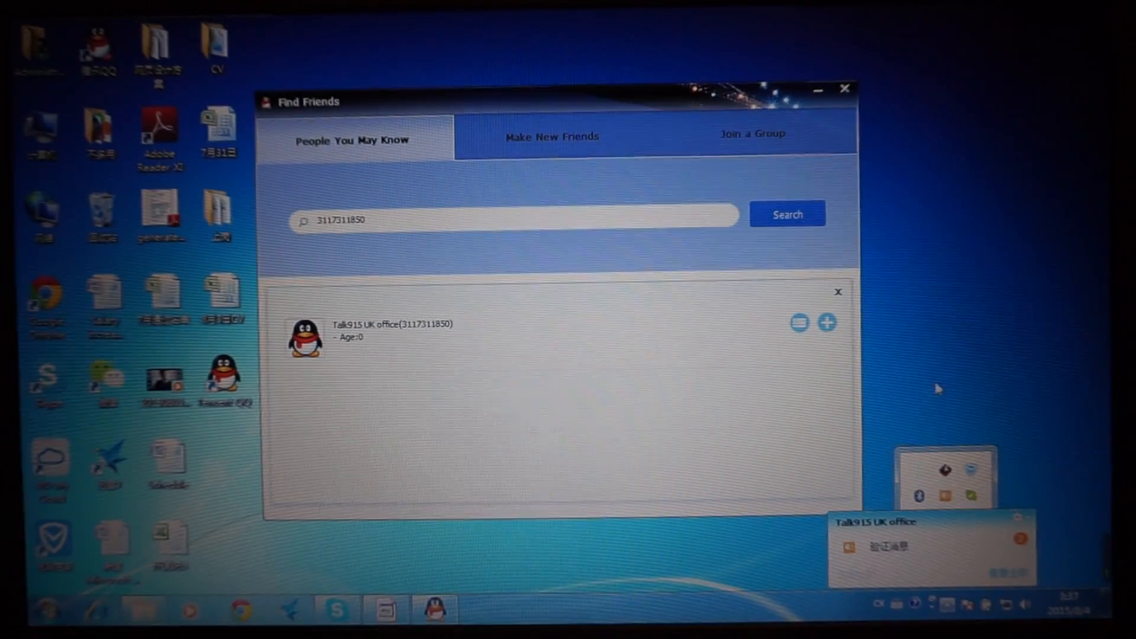
mouse_move(931, 605)
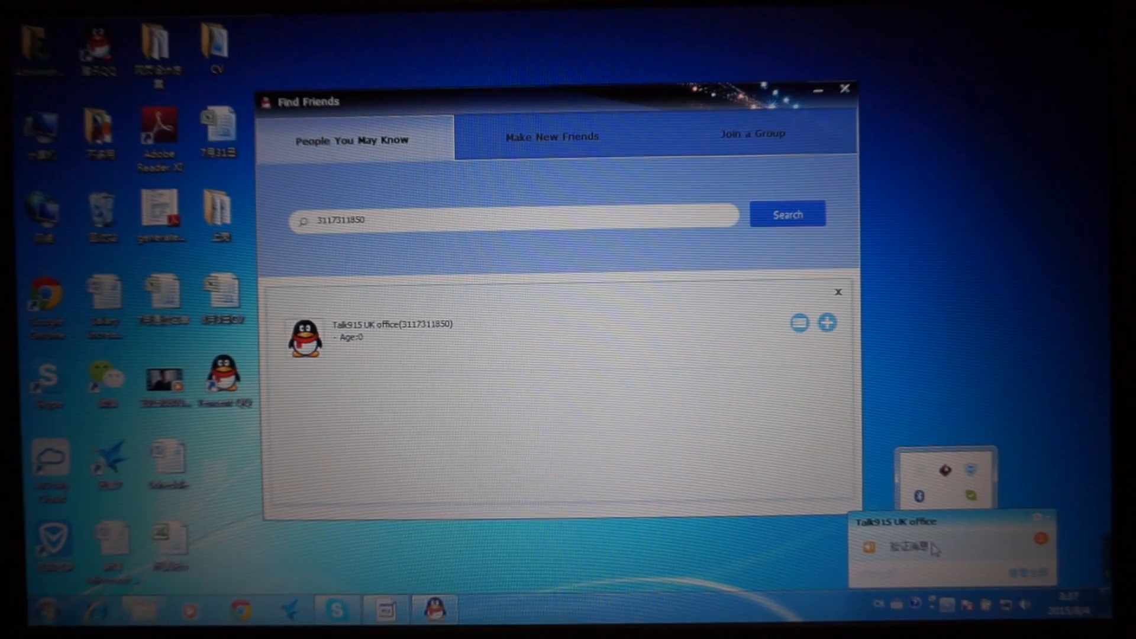
click(935, 549)
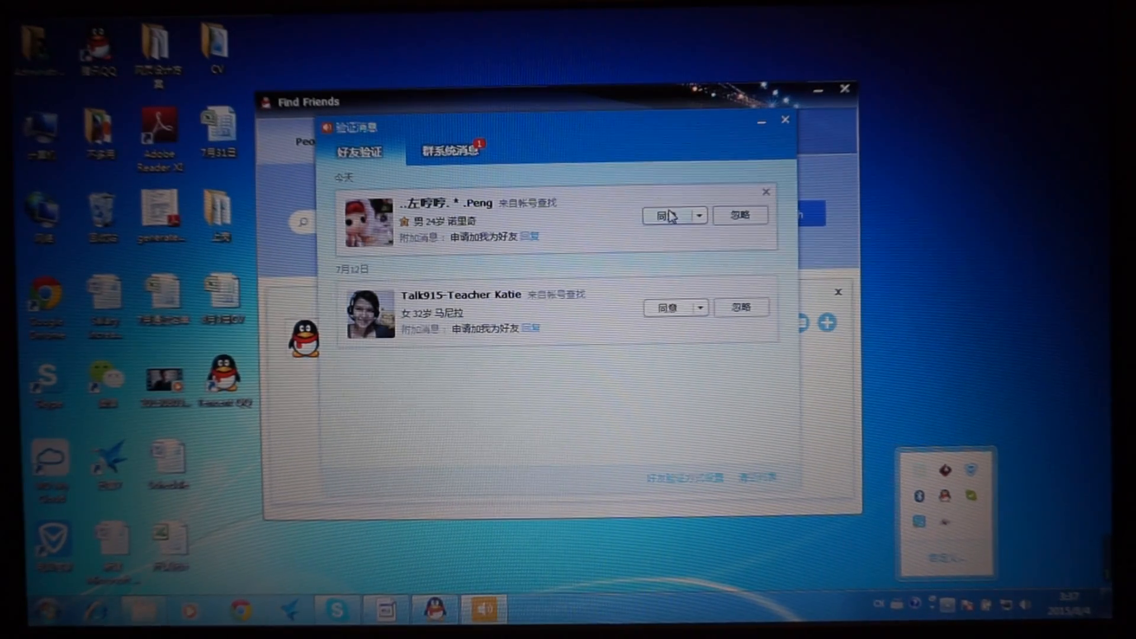
mouse_move(675, 221)
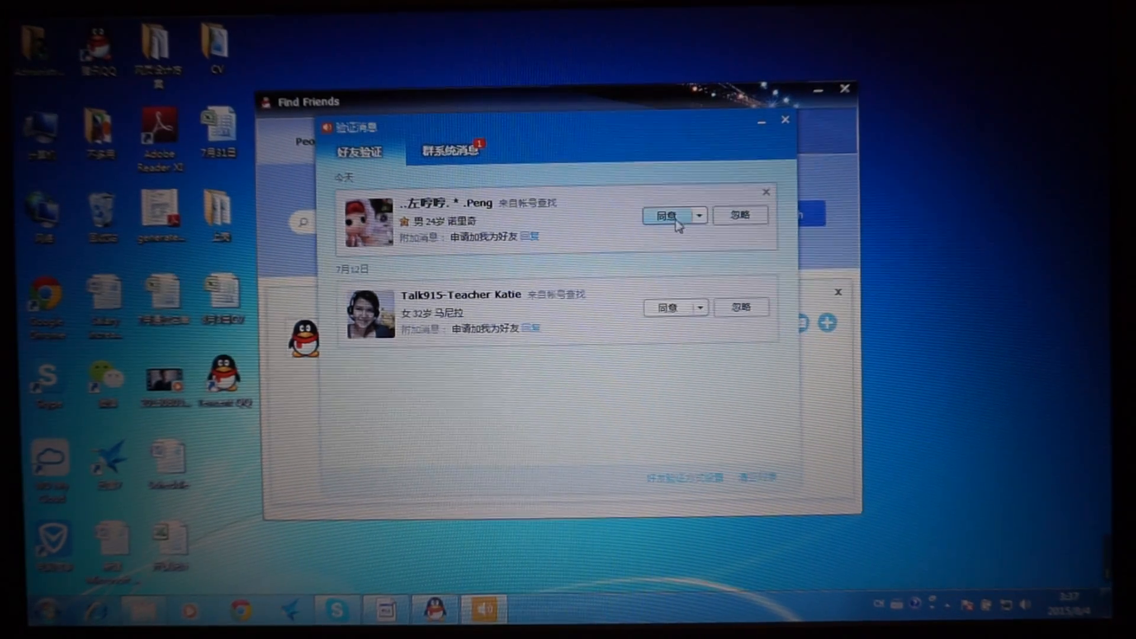
click(700, 215)
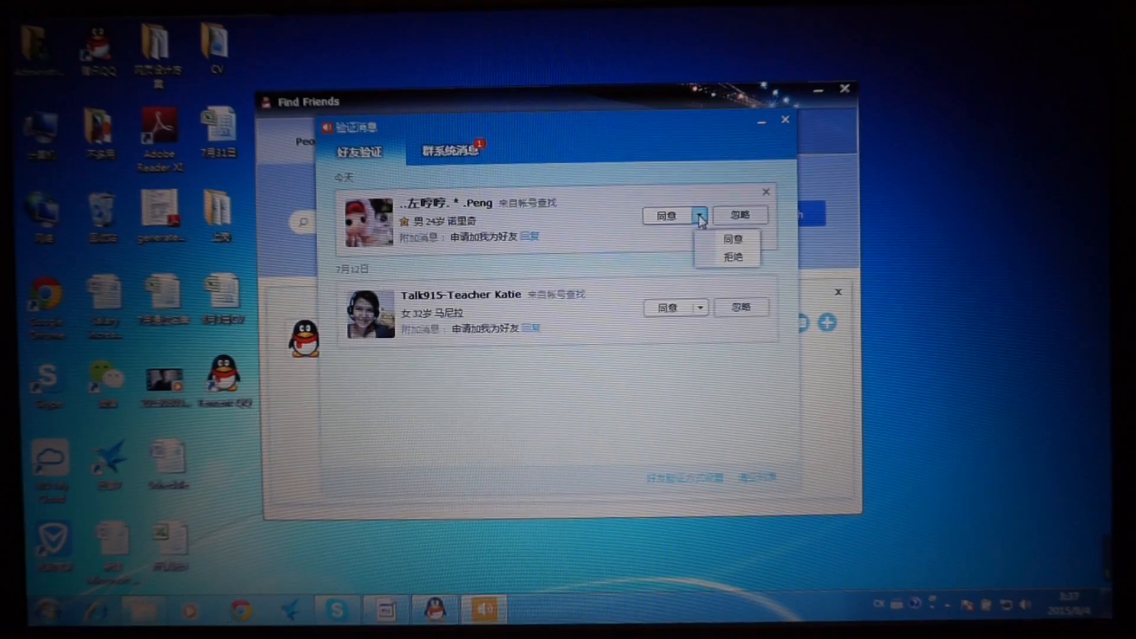
click(730, 240)
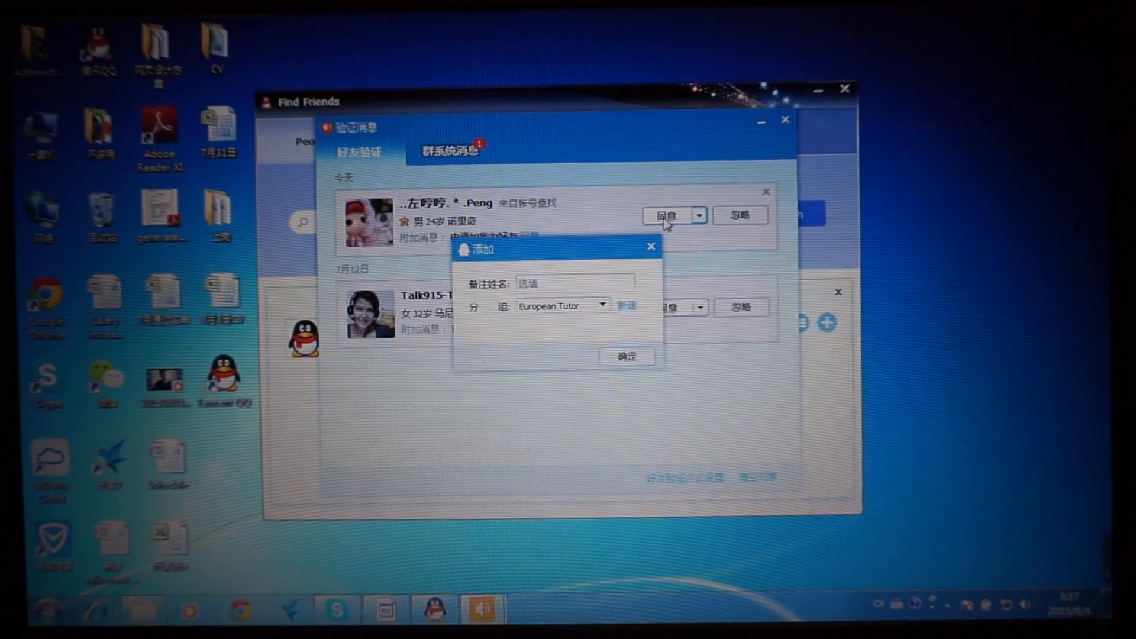
Place the new contact in the management team group and confirm with 确定
click(605, 309)
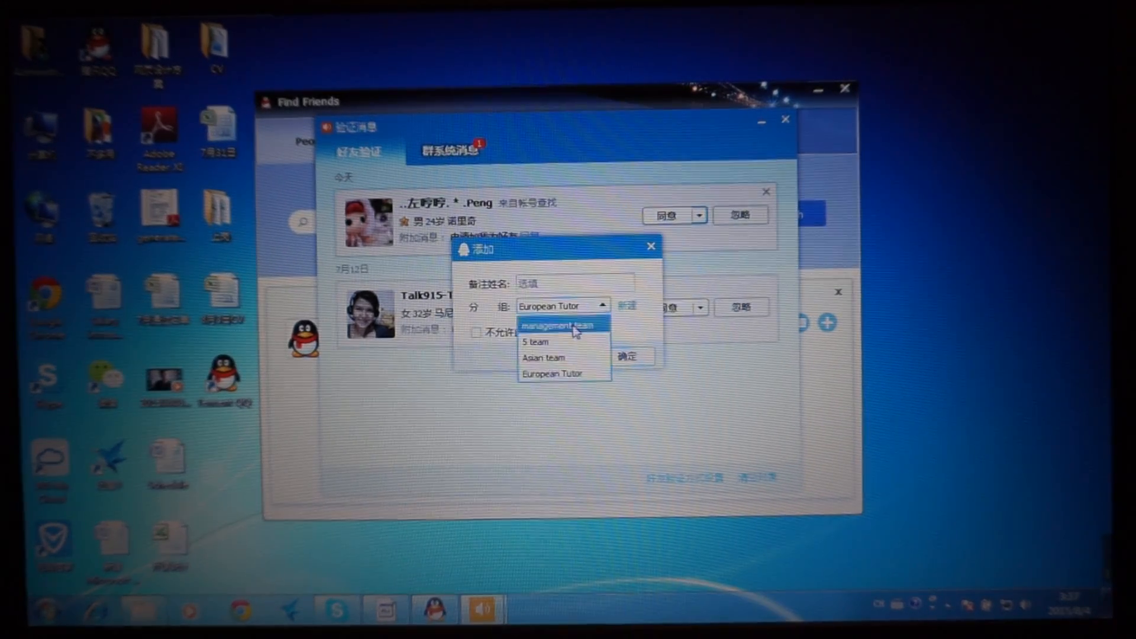
click(550, 320)
click(630, 357)
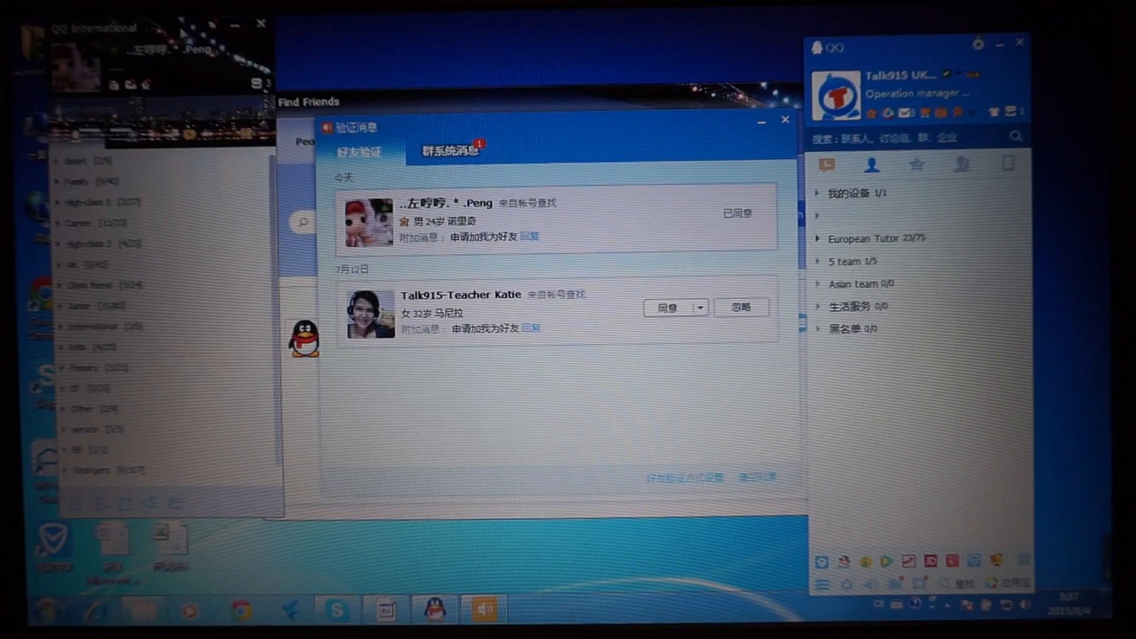
Open the QQ message box from the tray and view the notice that Talk915 UK office added you
drag(133, 27, 293, 45)
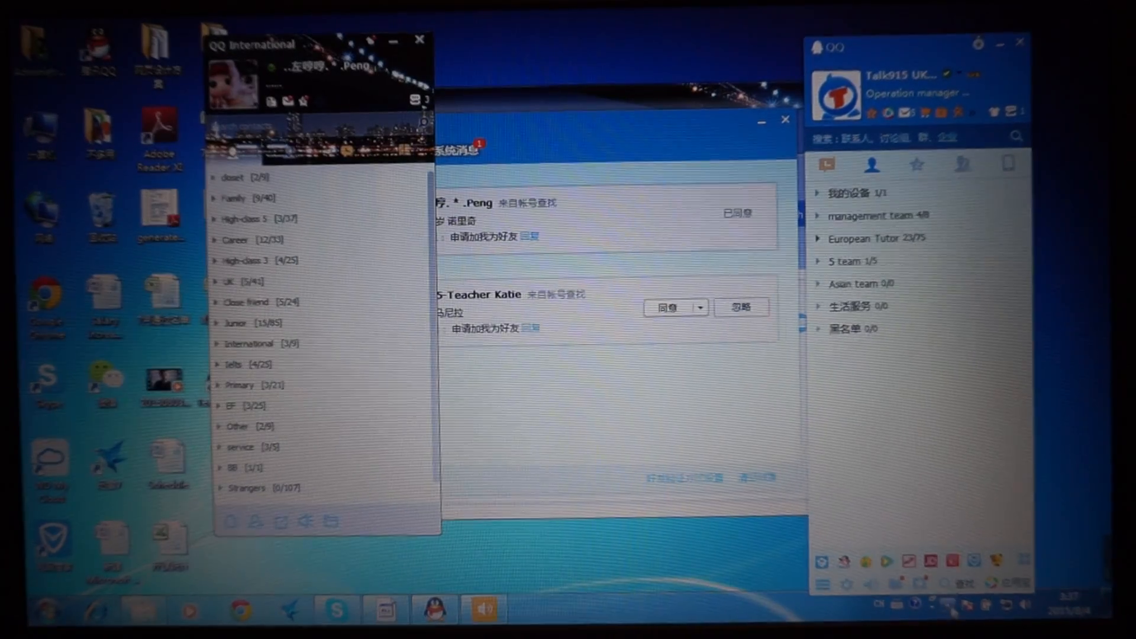
click(941, 543)
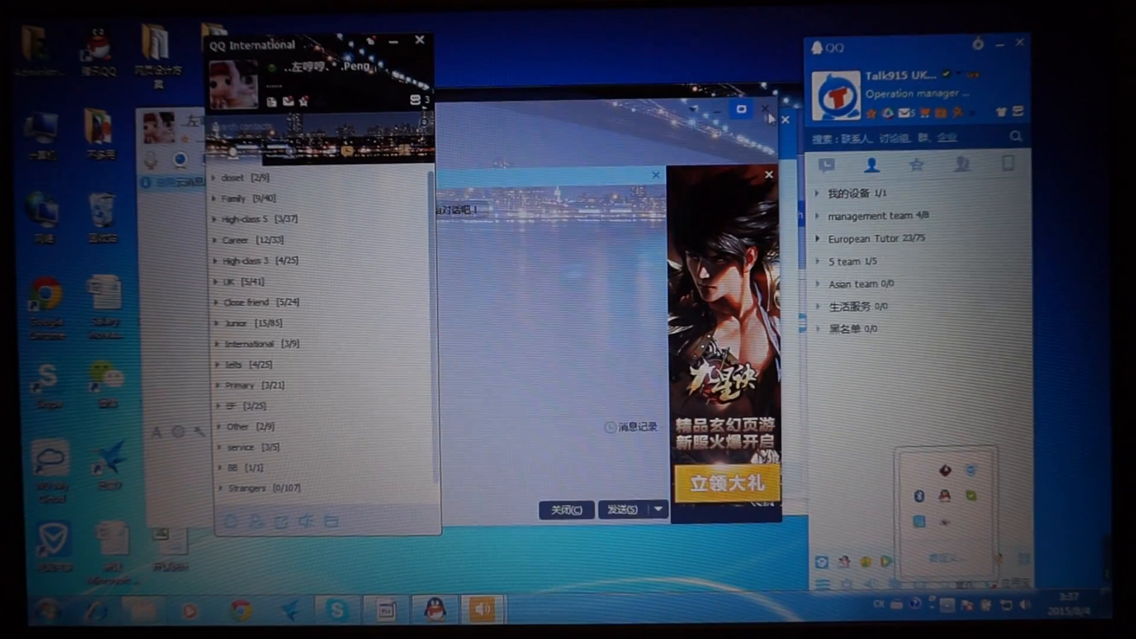
click(954, 607)
click(898, 521)
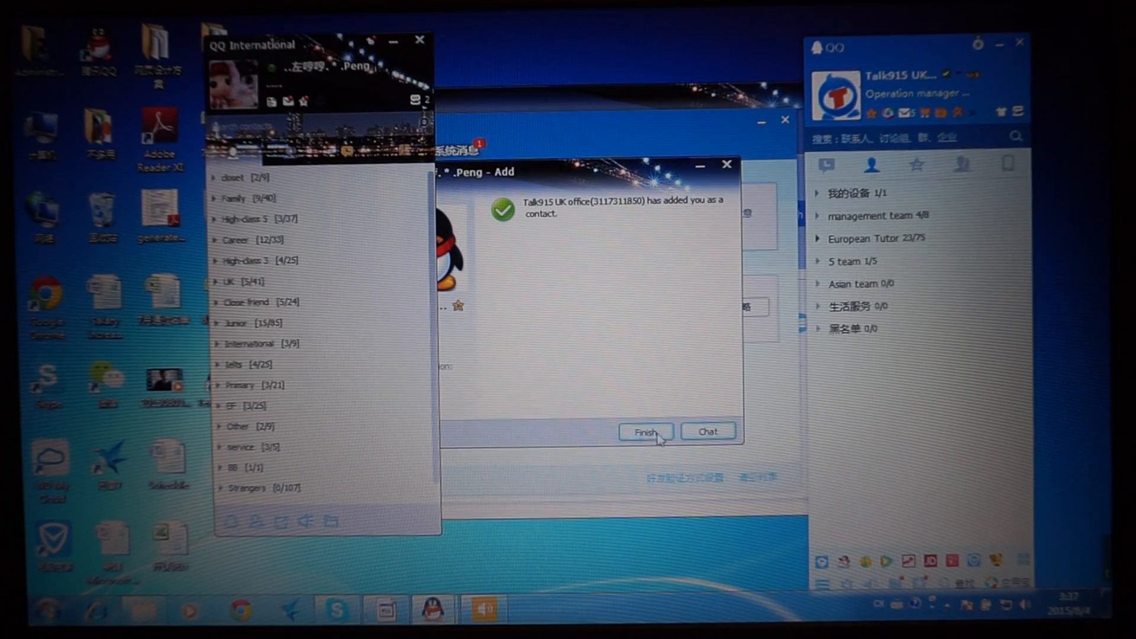
Open a chat with Talk915 UK office and send the message "hello"
click(708, 432)
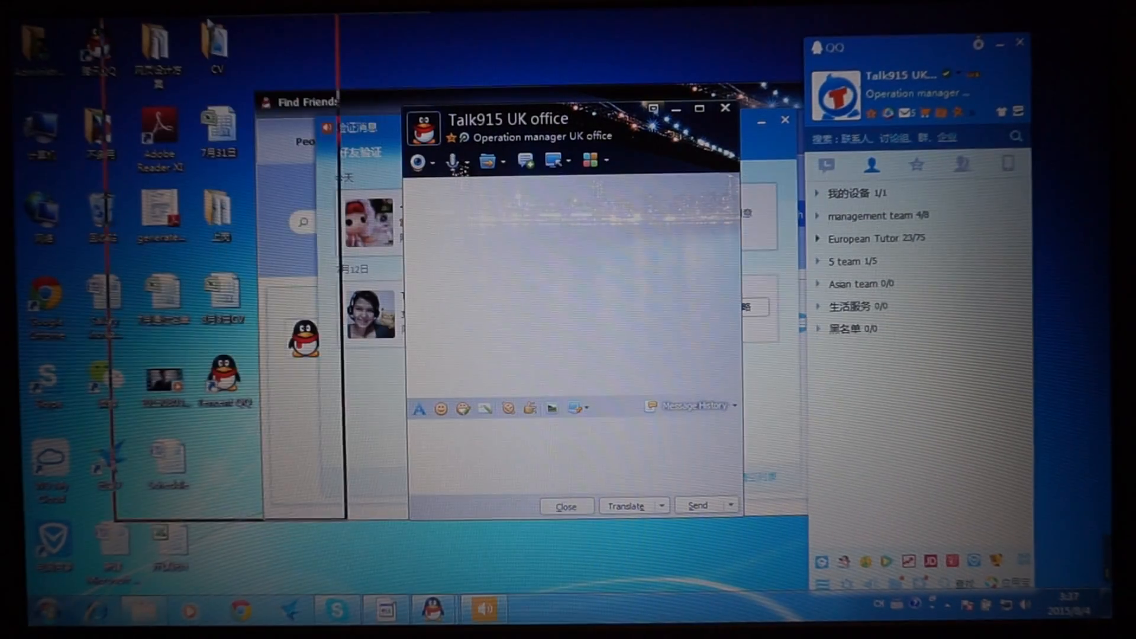
drag(603, 117, 468, 97)
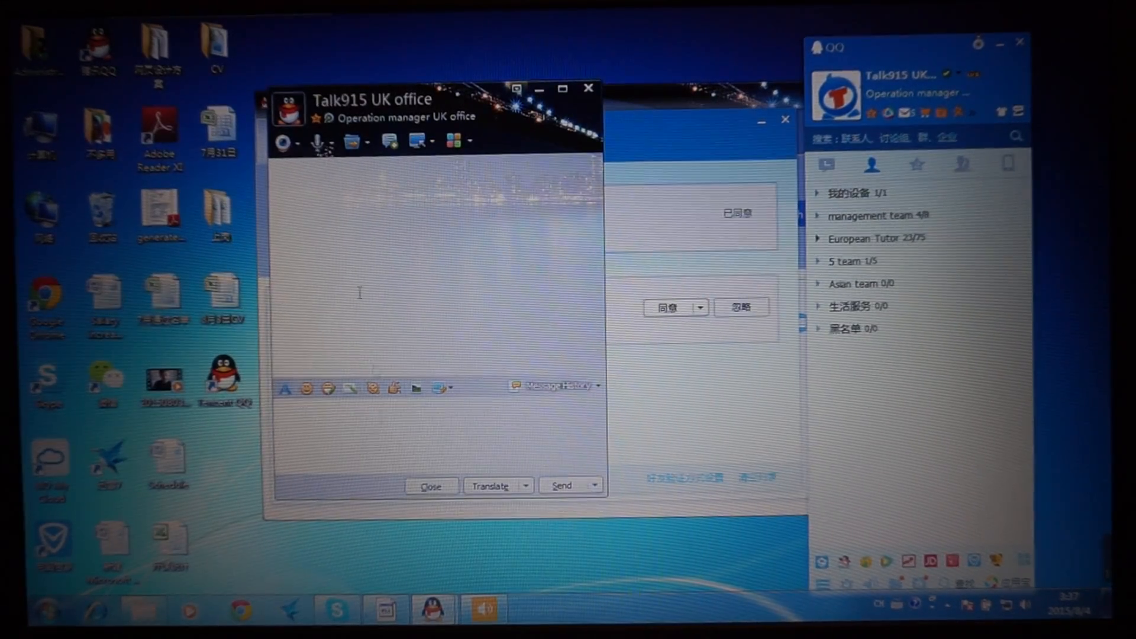
click(433, 610)
mouse_move(177, 27)
mouse_down()
mouse_move(222, 57)
mouse_move(160, 53)
mouse_up()
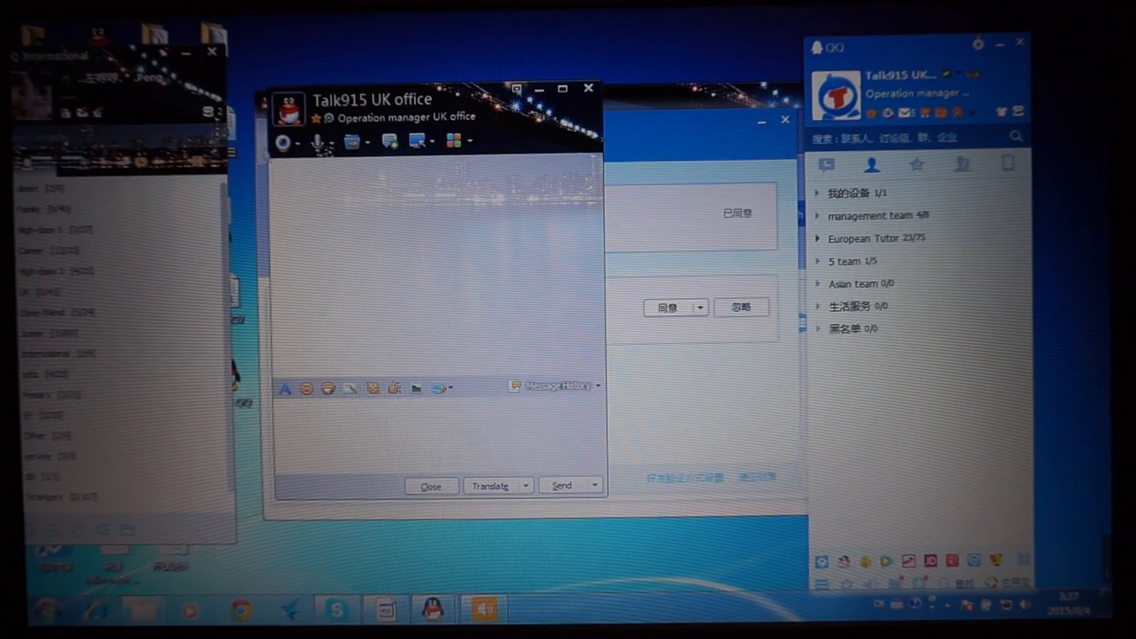
drag(462, 92, 435, 98)
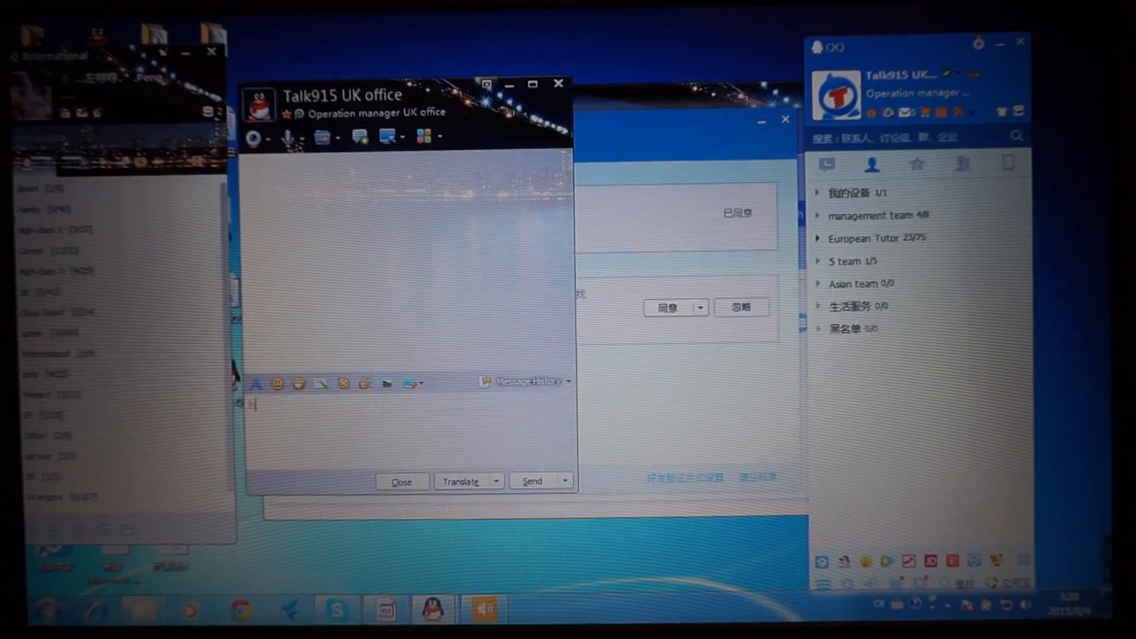
text(hello)
key(Return)
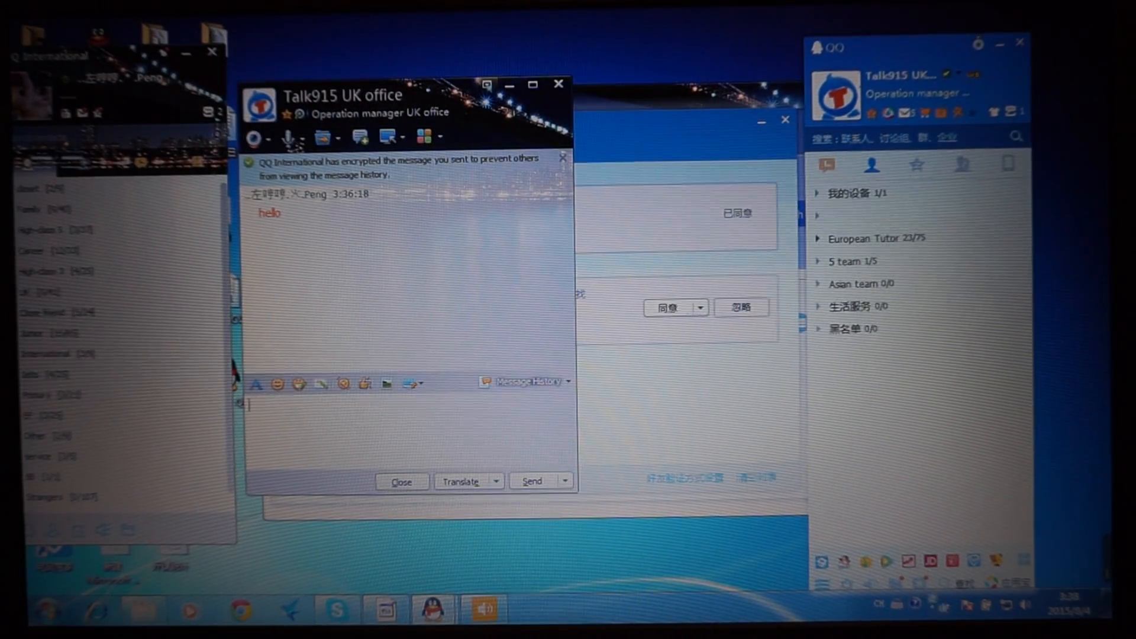
Open the incoming notification on the Talk915 UK account showing the received hello
click(946, 603)
mouse_move(946, 495)
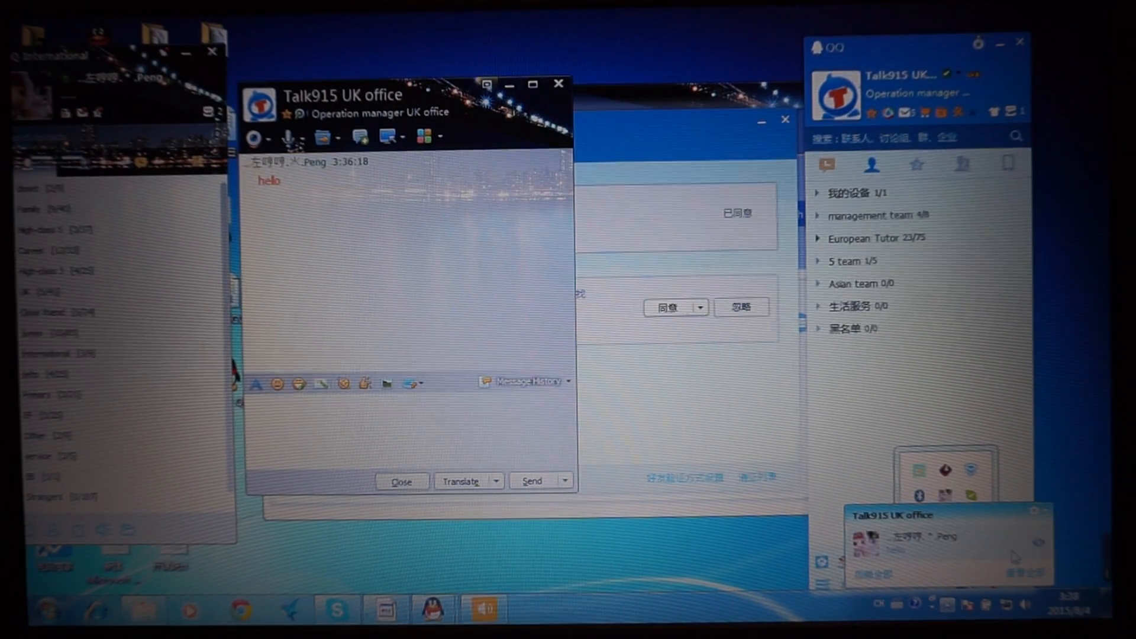
click(935, 550)
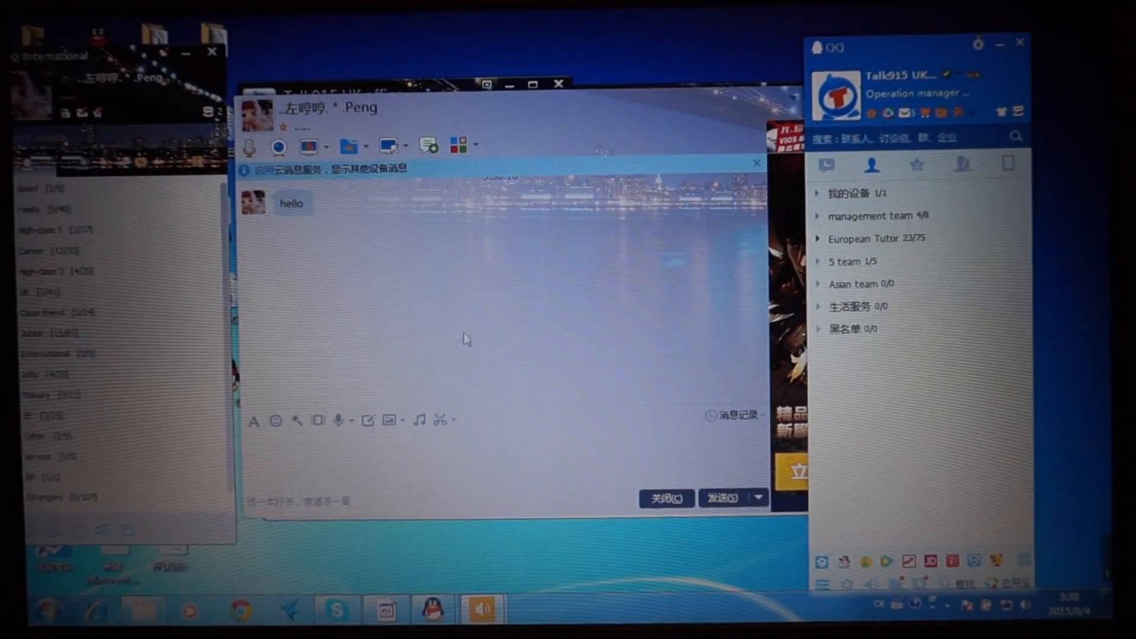
click(666, 497)
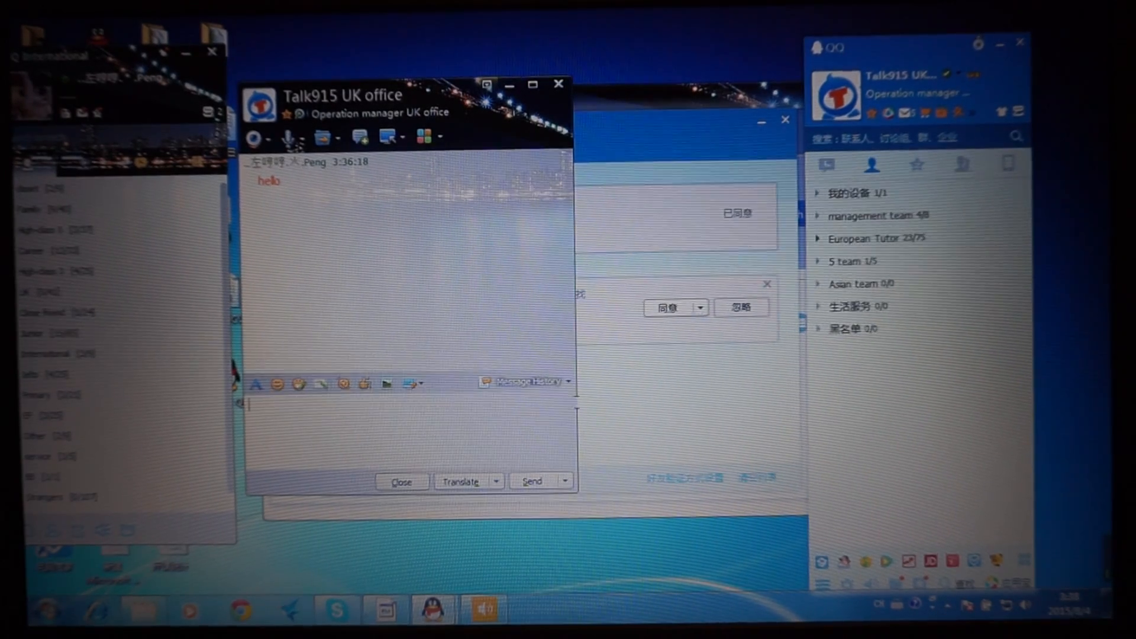
drag(575, 406, 710, 415)
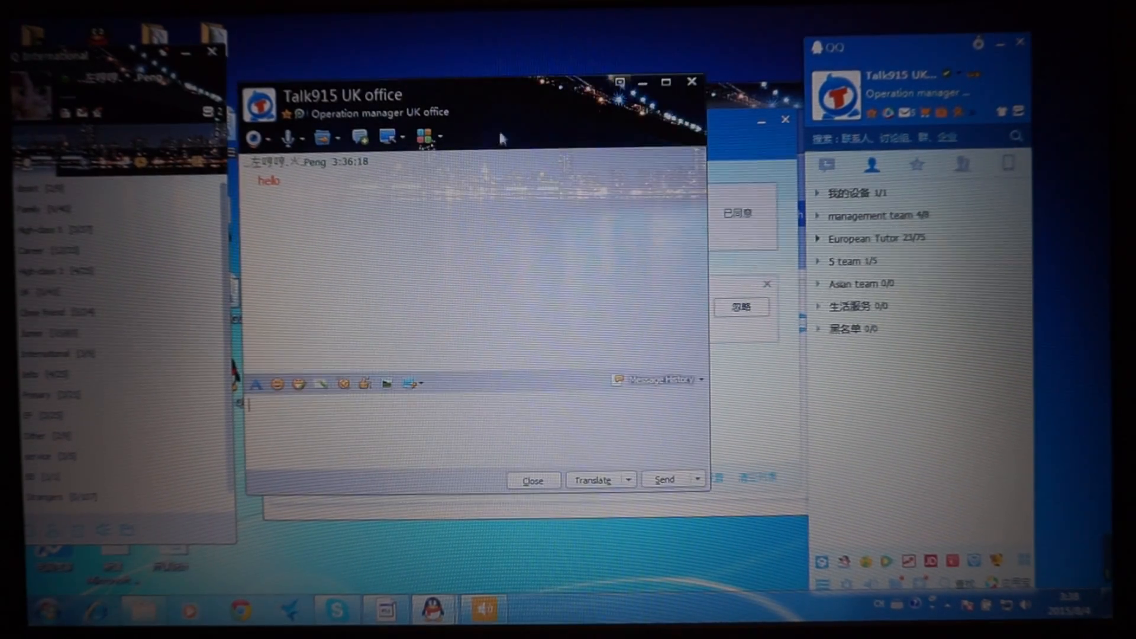
drag(500, 125, 535, 123)
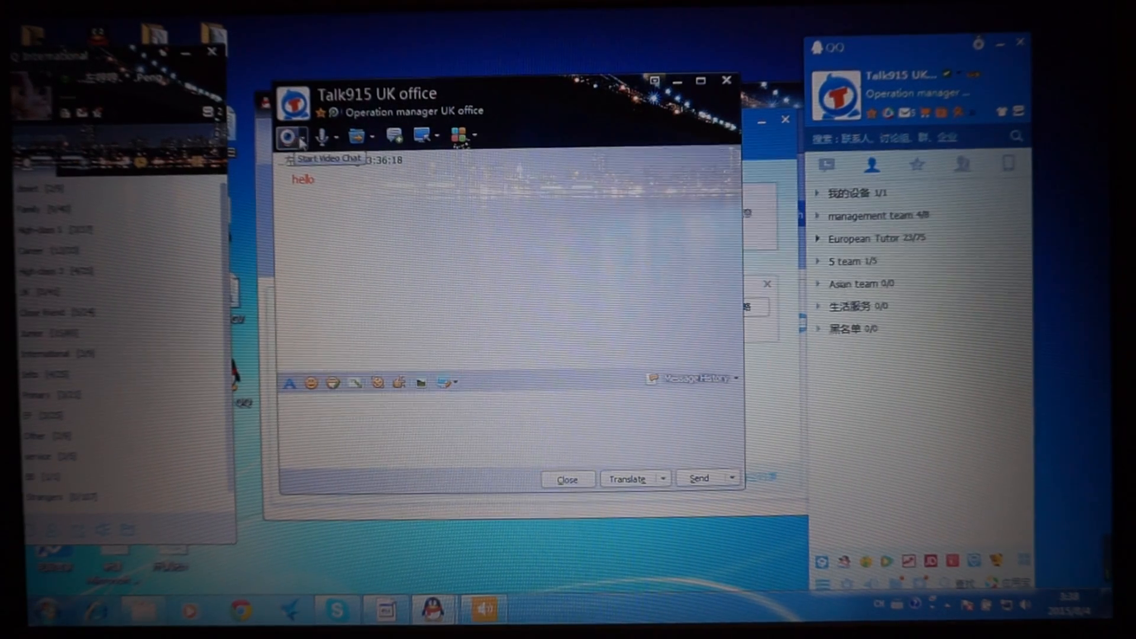
click(302, 140)
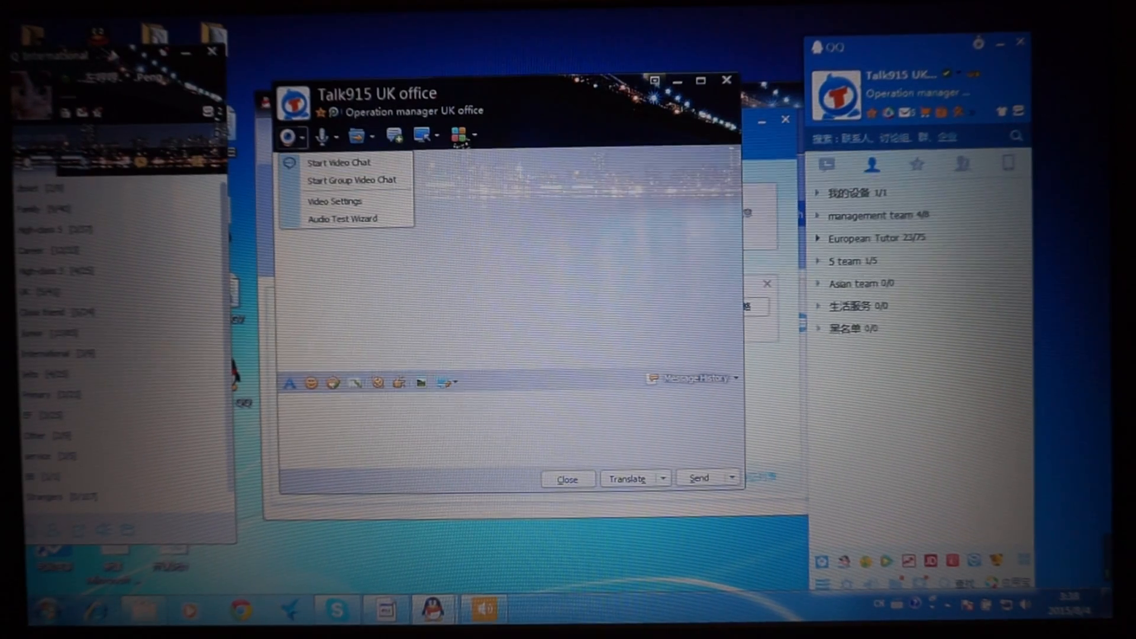
click(235, 373)
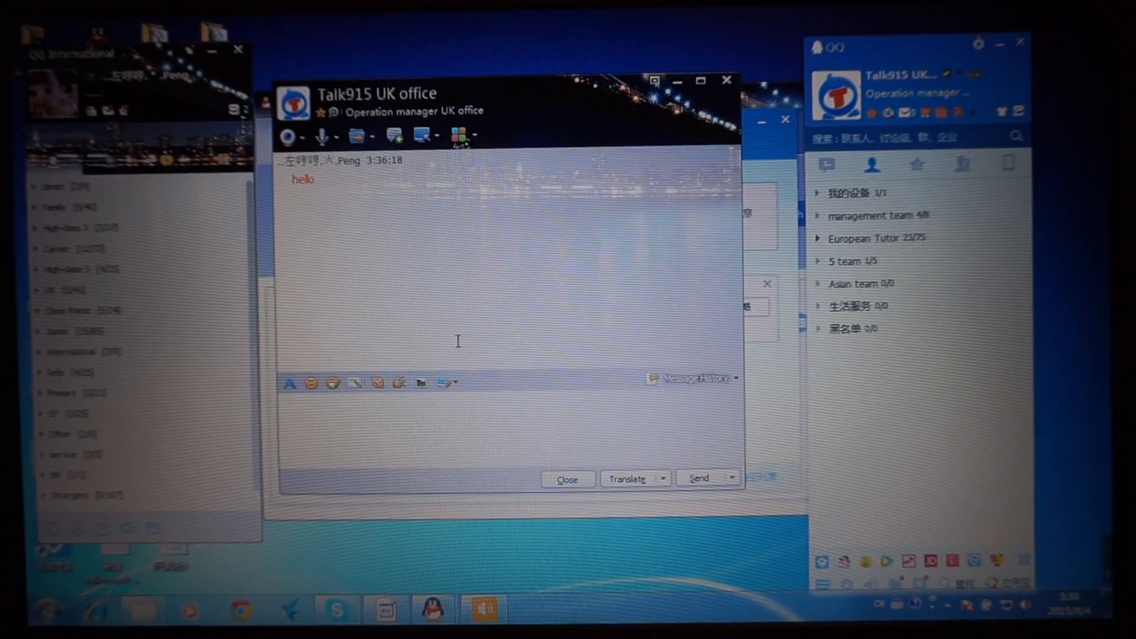
Capture a desktop screenshot, send it to Talk915 UK office, and close that chat
mouse_move(571, 81)
mouse_down()
mouse_move(507, 57)
mouse_move(528, 57)
mouse_up()
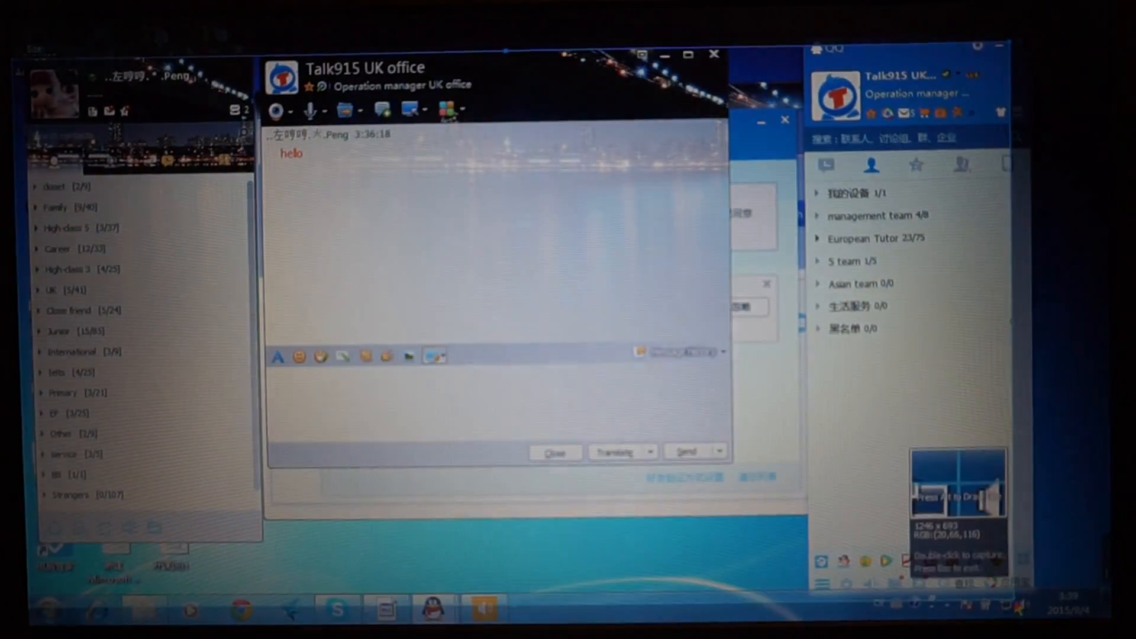
double_click(959, 483)
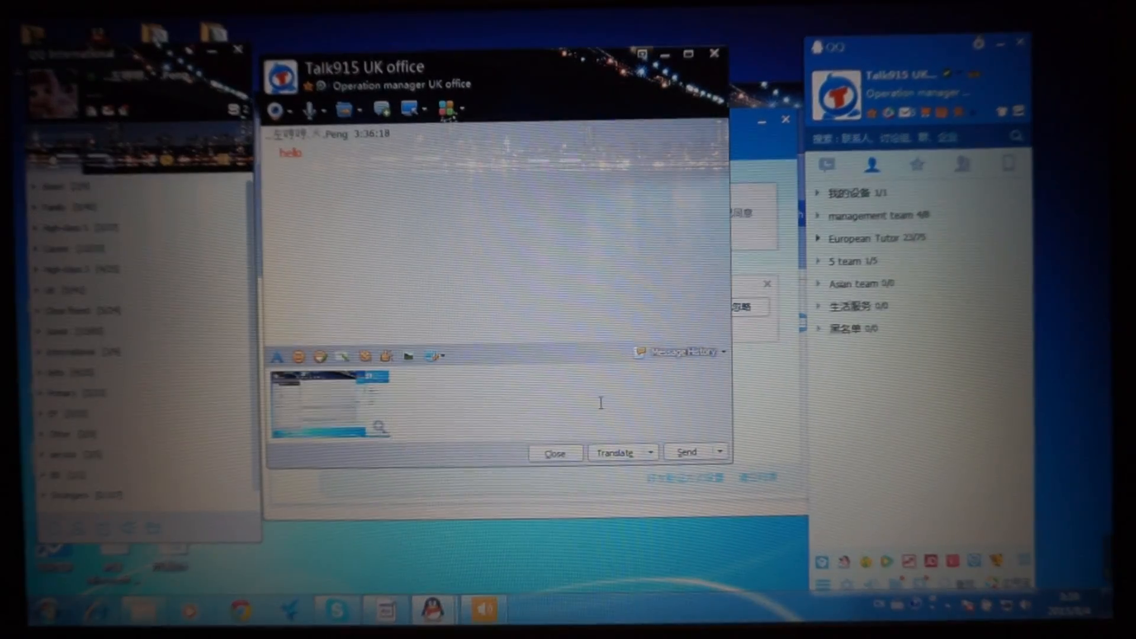
key(Return)
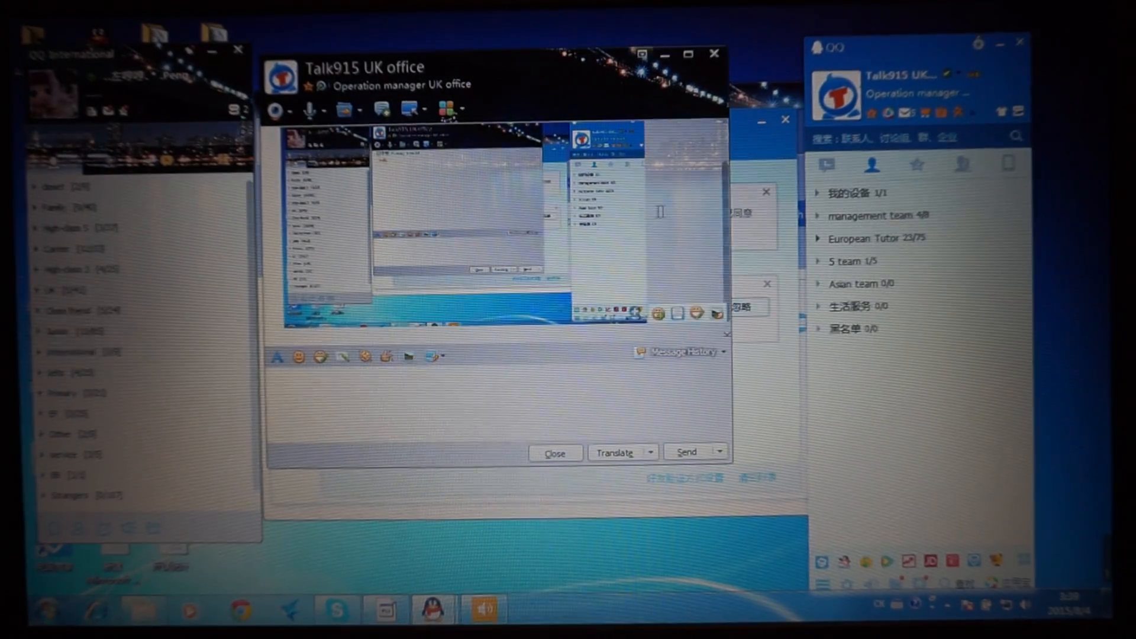
scroll(729, 226, up, 2)
scroll(701, 293, down, 2)
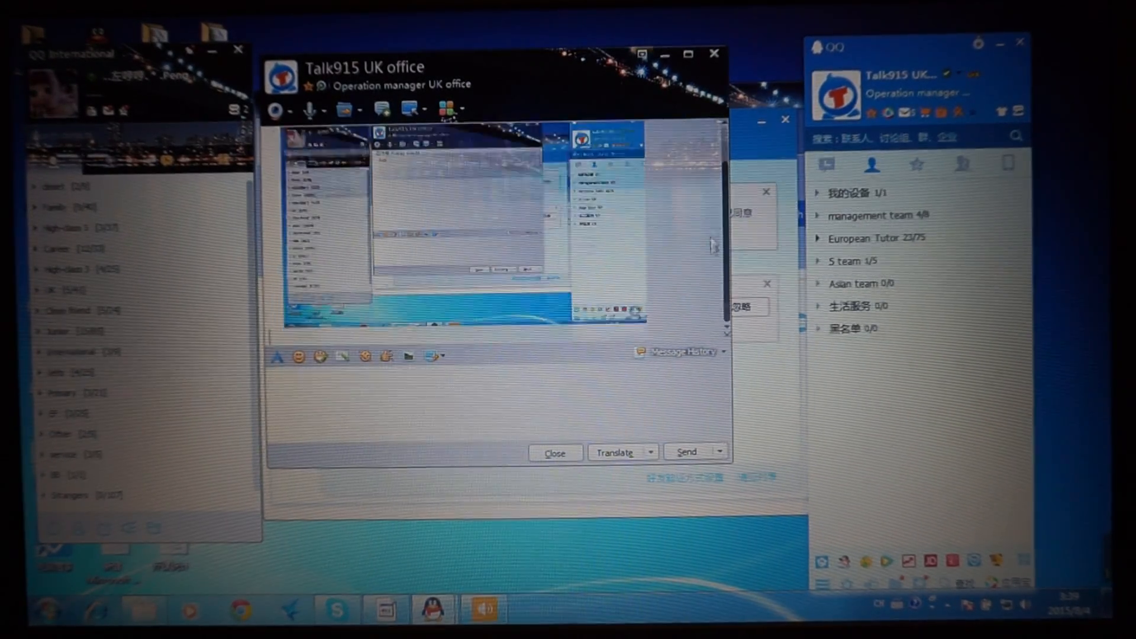
click(554, 453)
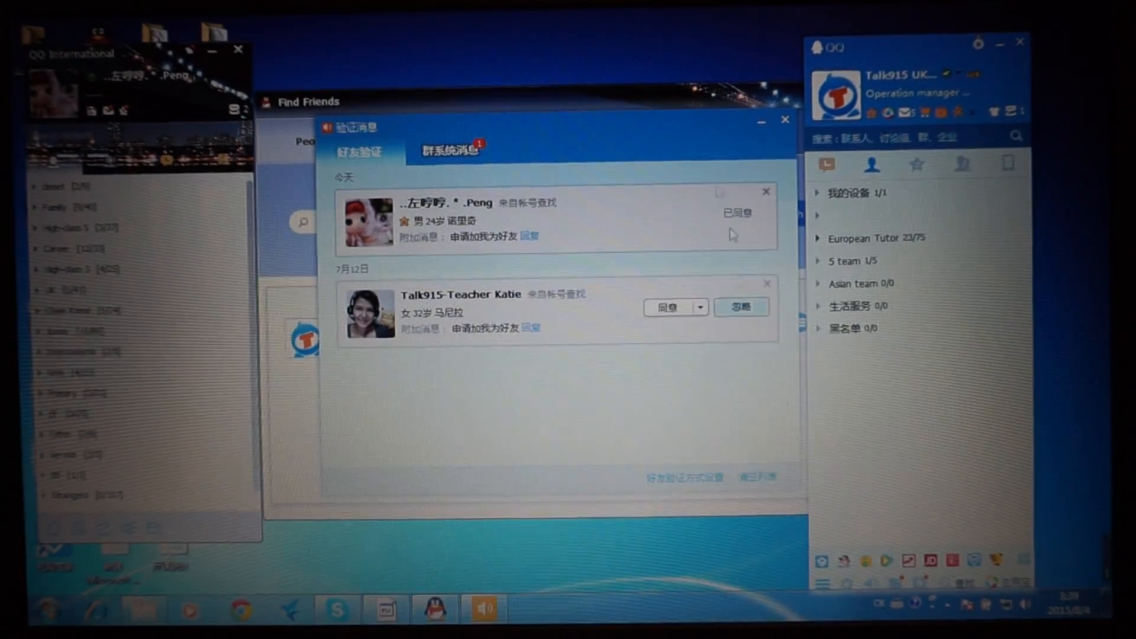
Dismiss the verification dialog, expand the management team group, and close the screenshot chat and Find Friends
click(785, 119)
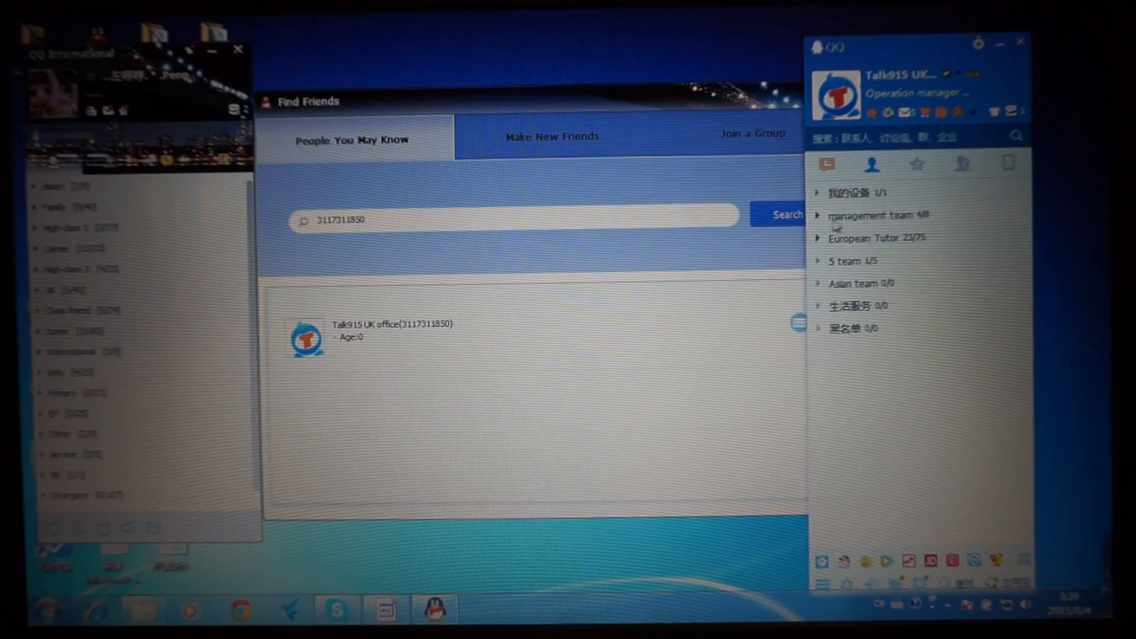
click(870, 216)
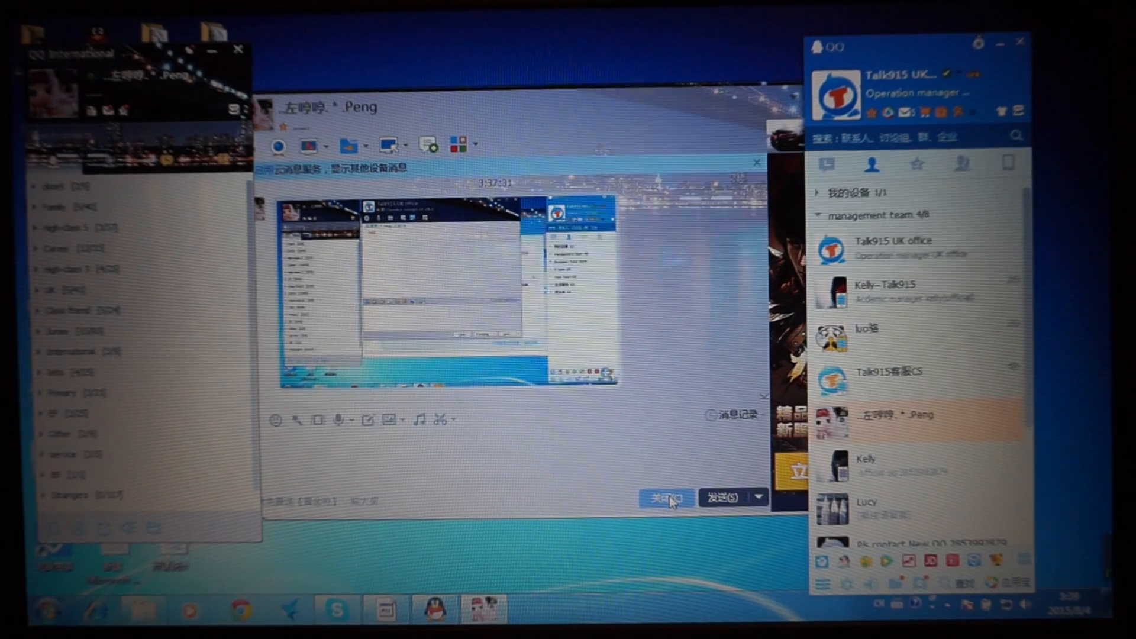
click(670, 502)
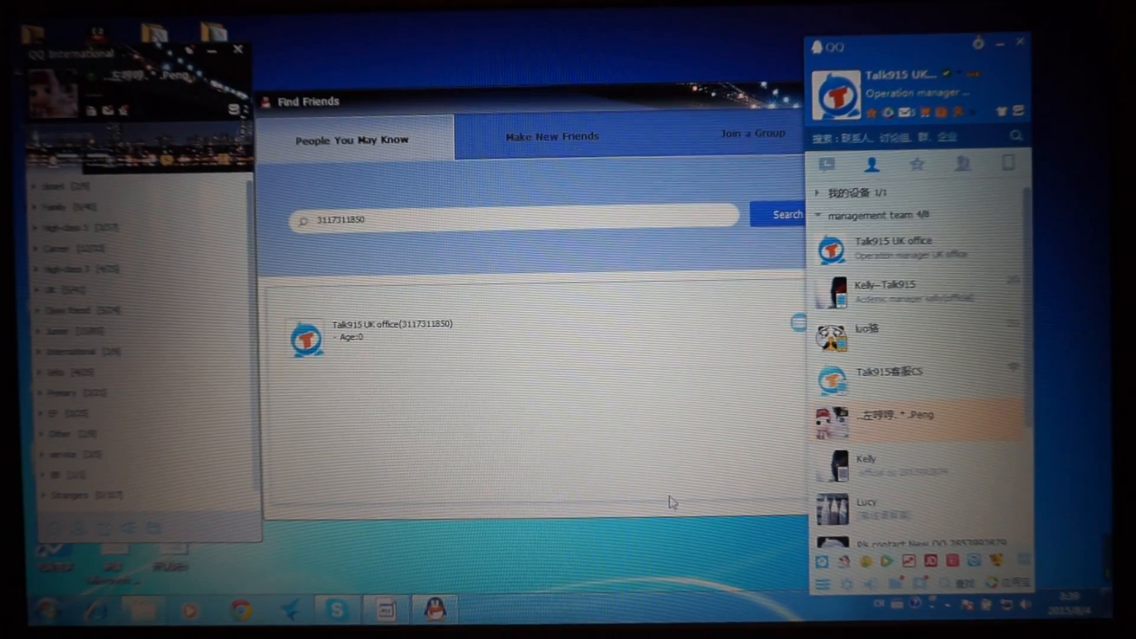
drag(640, 99, 568, 84)
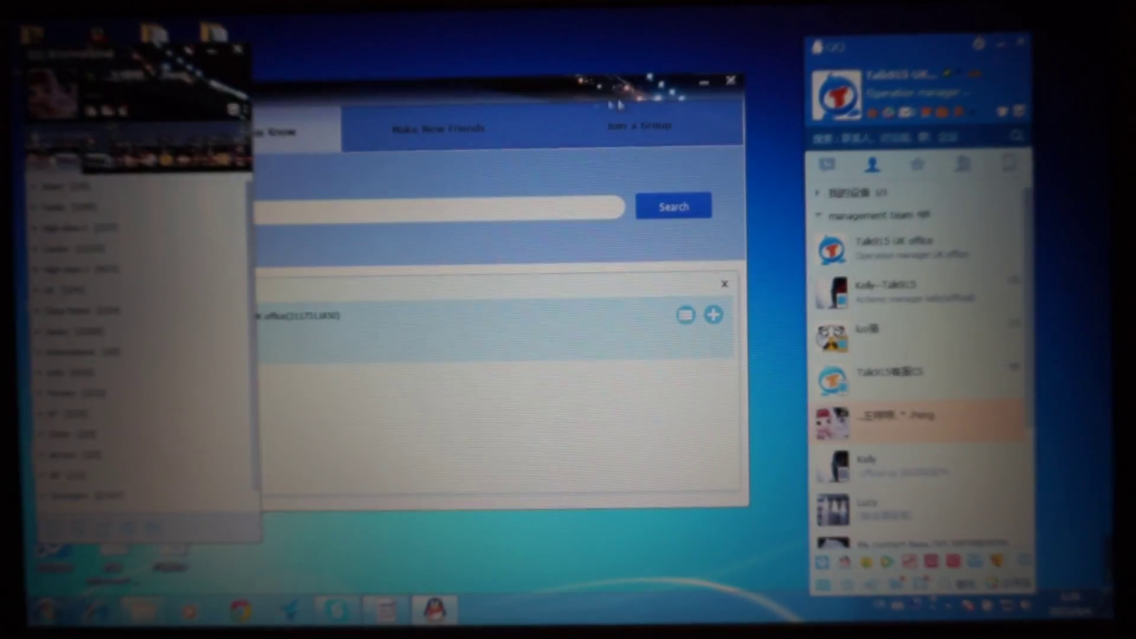
click(730, 83)
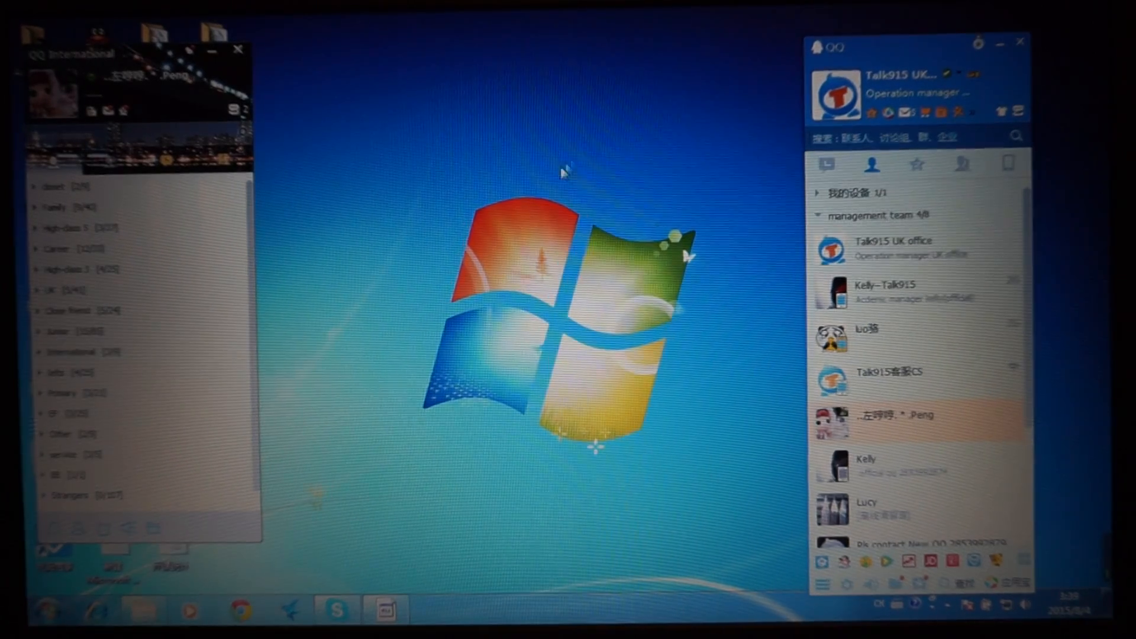